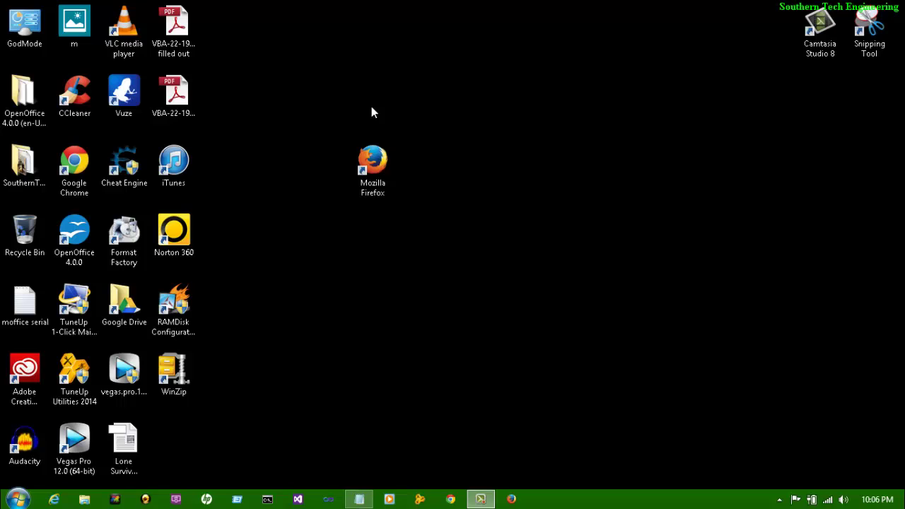
Step: Launch Mozilla Firefox from its desktop shortcut
double_click(384, 169)
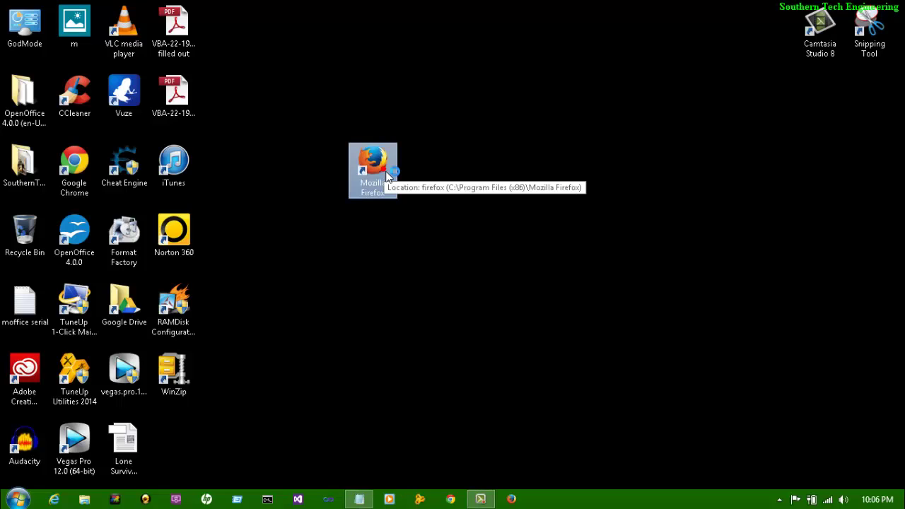
Step: Maximize Firefox and load about:config, accepting the 'I'll be careful, I promise!' warning
left_click(400, 133)
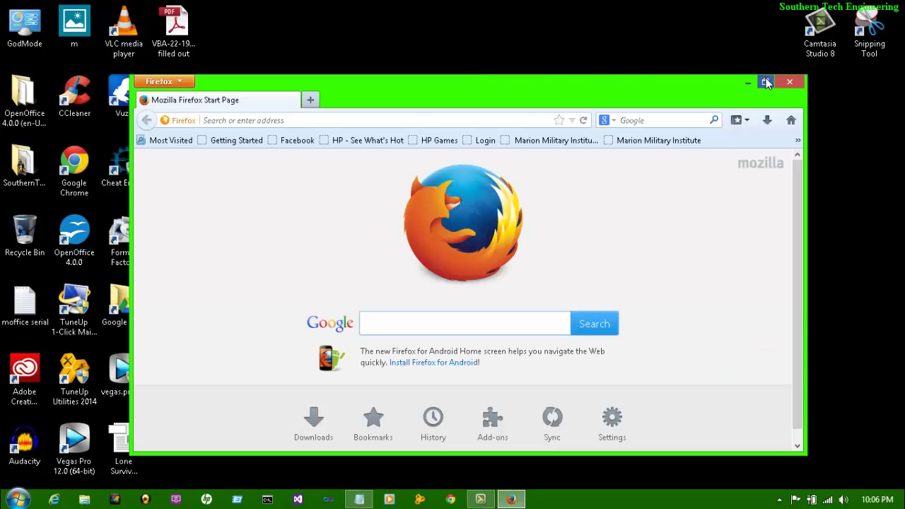
left_click(766, 81)
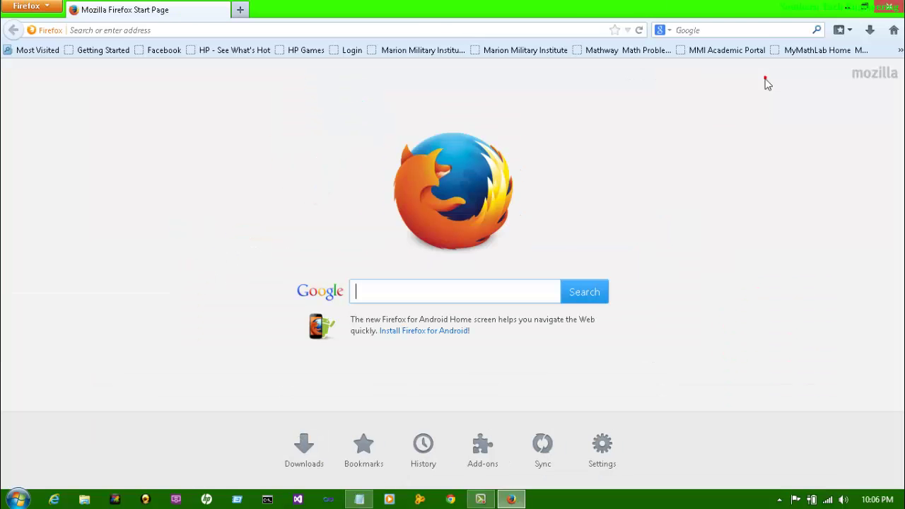
left_click(507, 29)
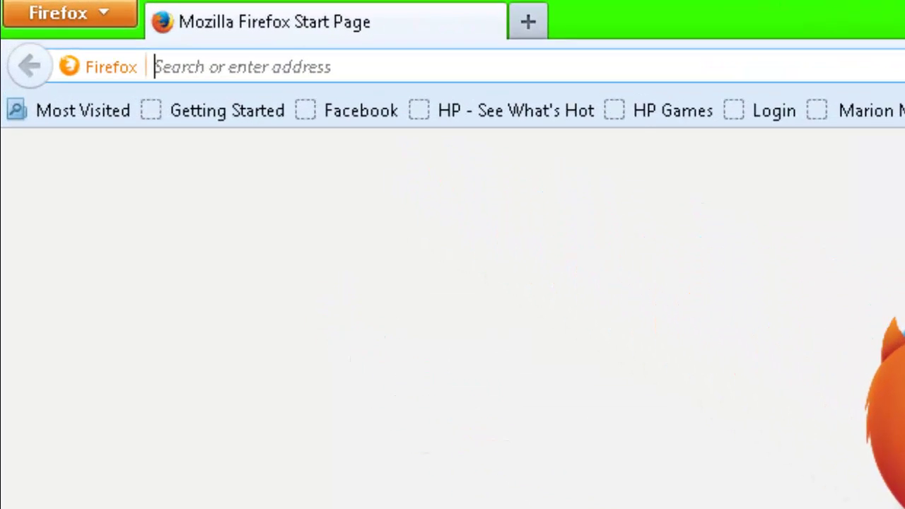
type("a")
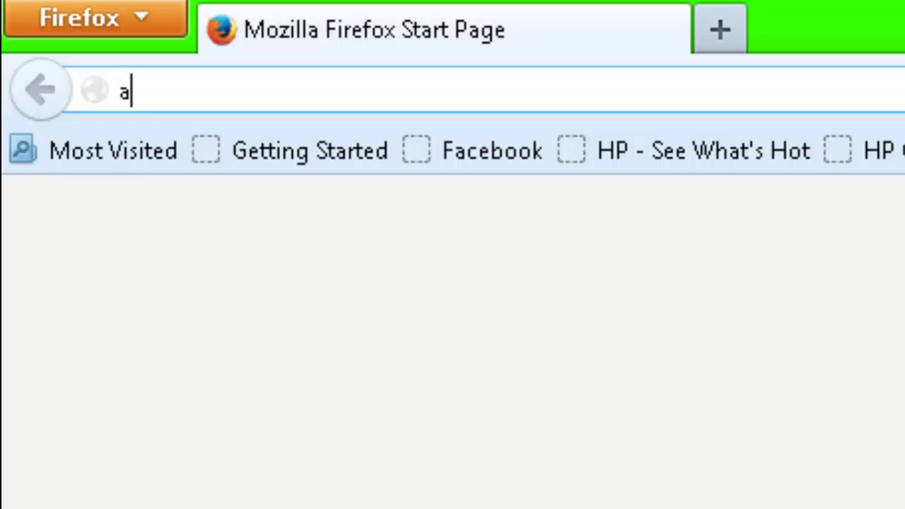
type("bout")
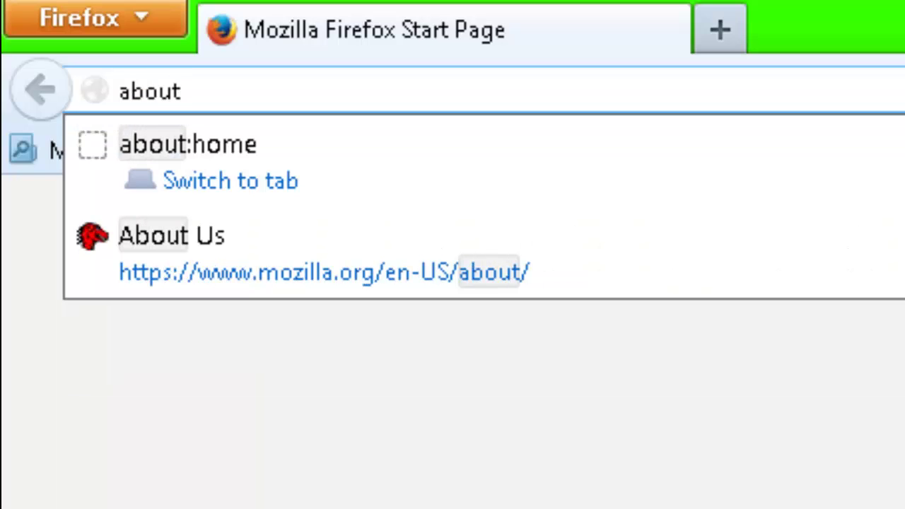
type(":co")
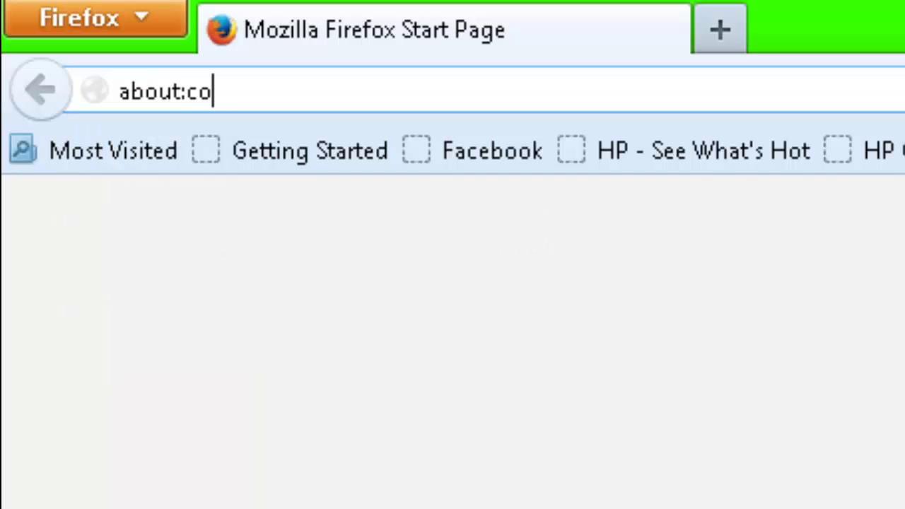
type("nfig")
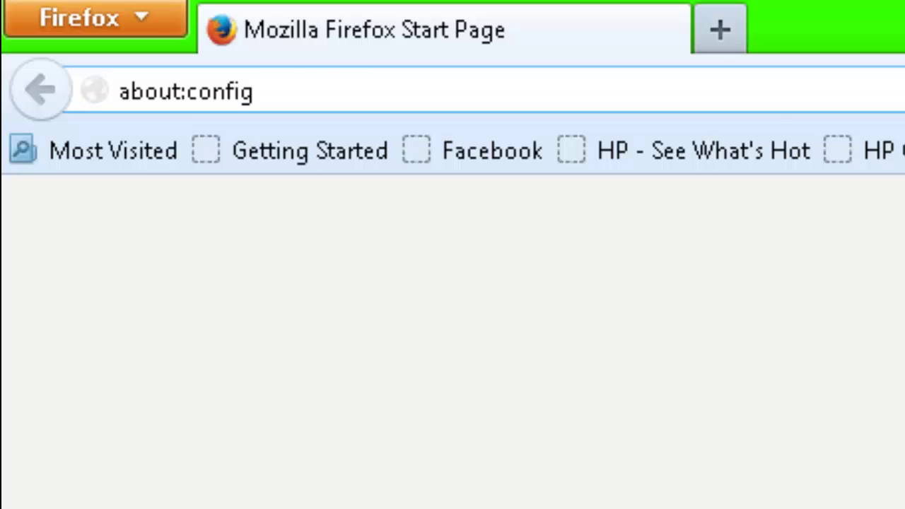
left_click_drag(286, 92, 99, 91)
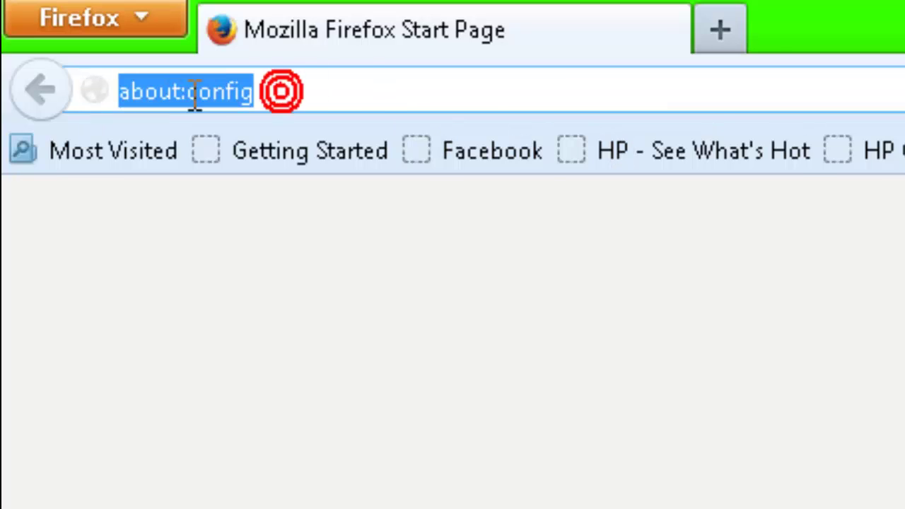
left_click(348, 82)
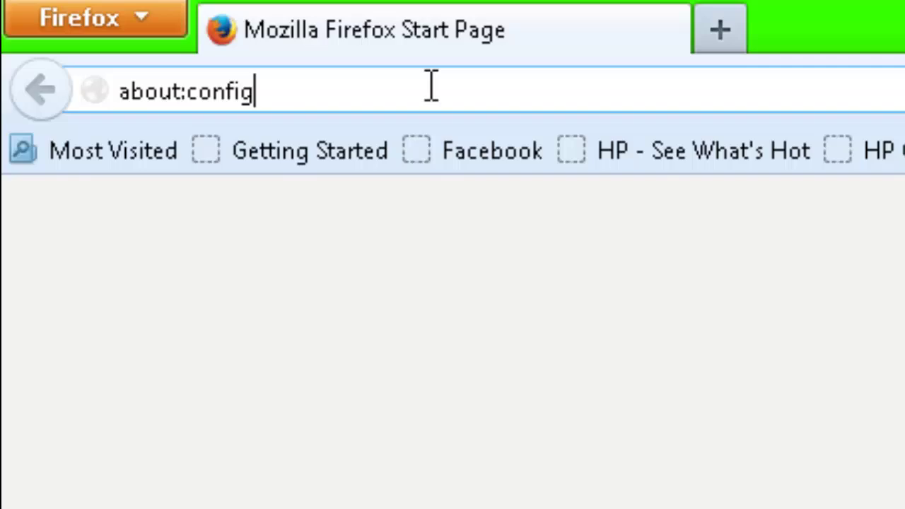
key("Return")
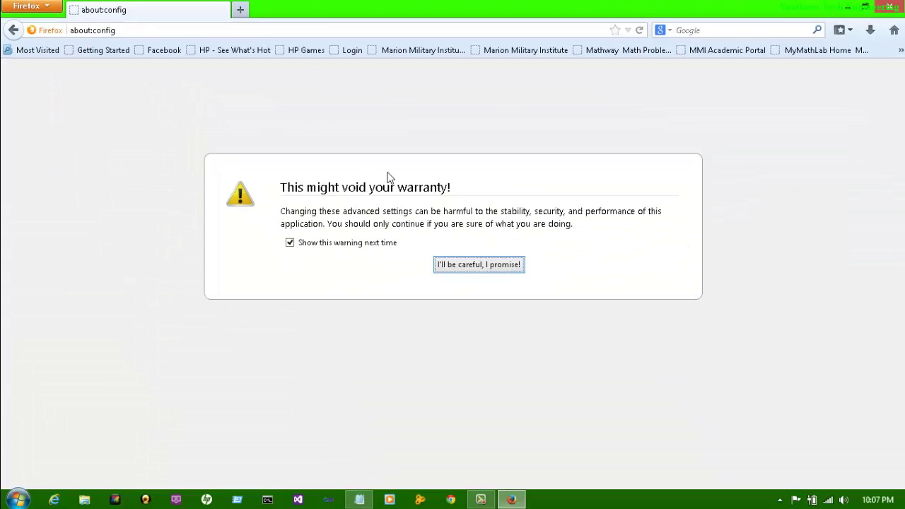
left_click(478, 266)
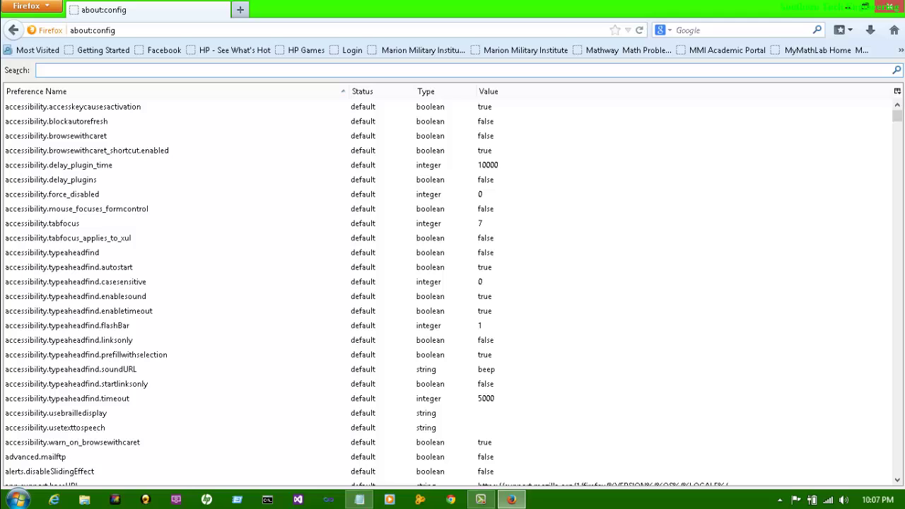
Step: Bring up the 'make firefox faster' notes in a maximized Notepad and skim through them
left_click(359, 500)
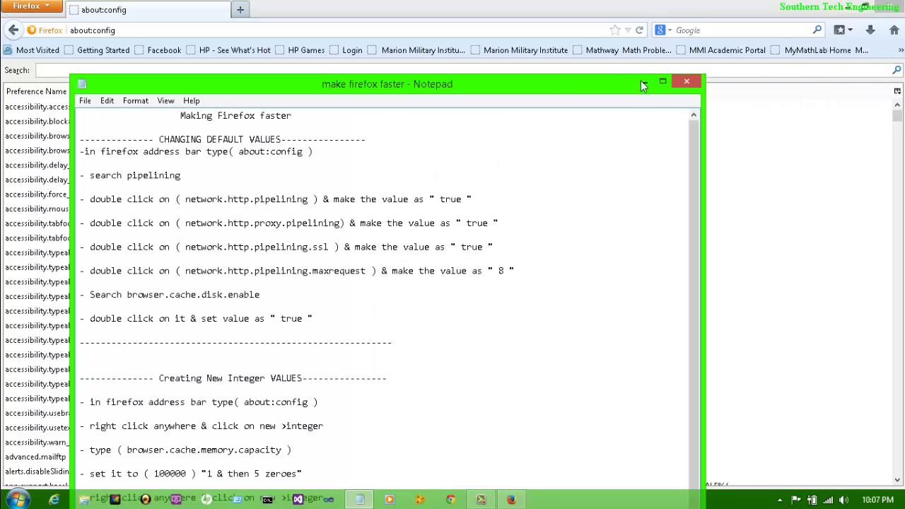
left_click(663, 82)
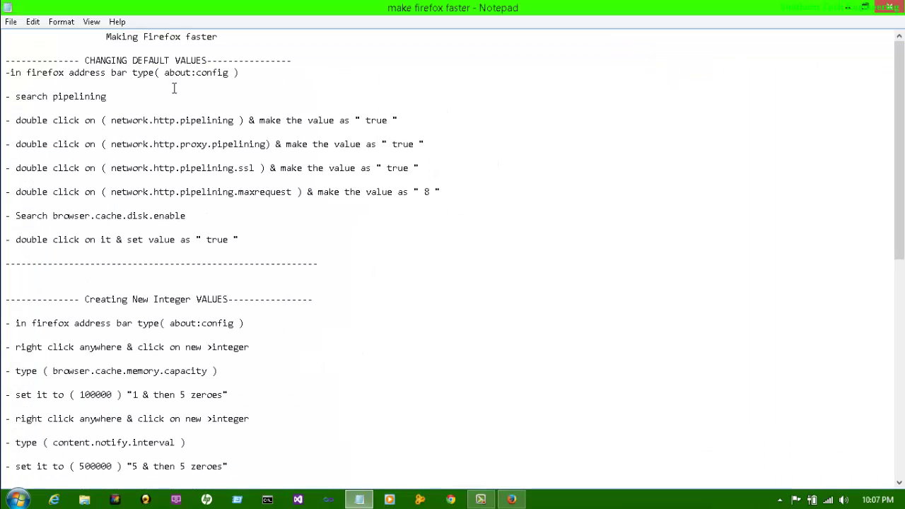
scroll(185, 99, "down", 1)
scroll(198, 110, "down", 1)
scroll(201, 114, "up", 1)
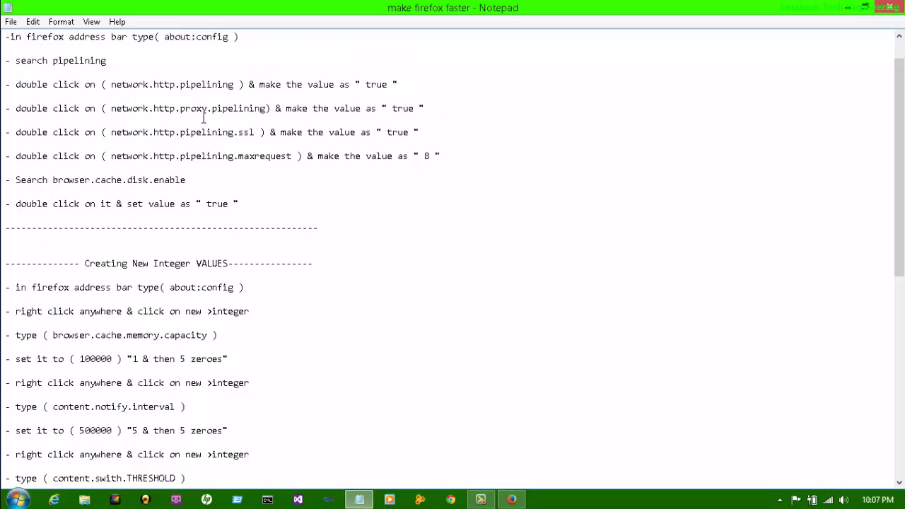
scroll(203, 117, "up", 1)
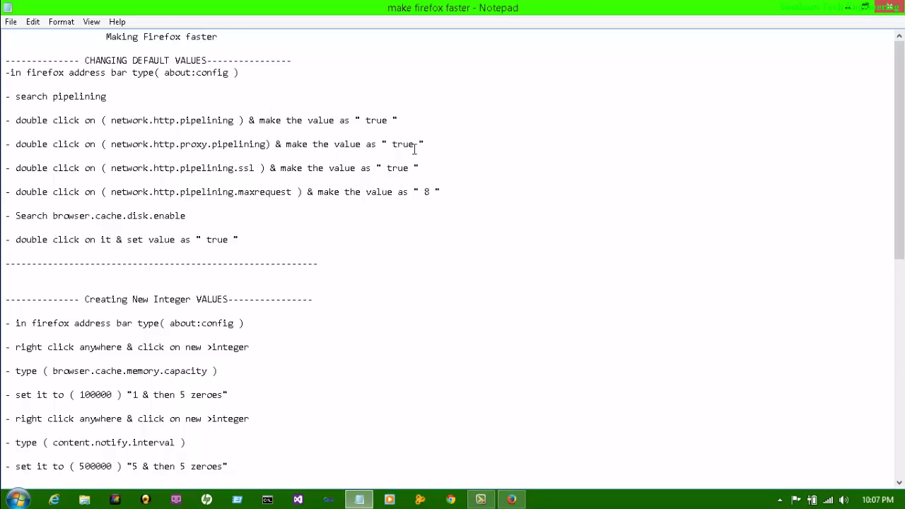
scroll(412, 151, "down", 6)
scroll(411, 152, "down", 4)
scroll(408, 153, "down", 1)
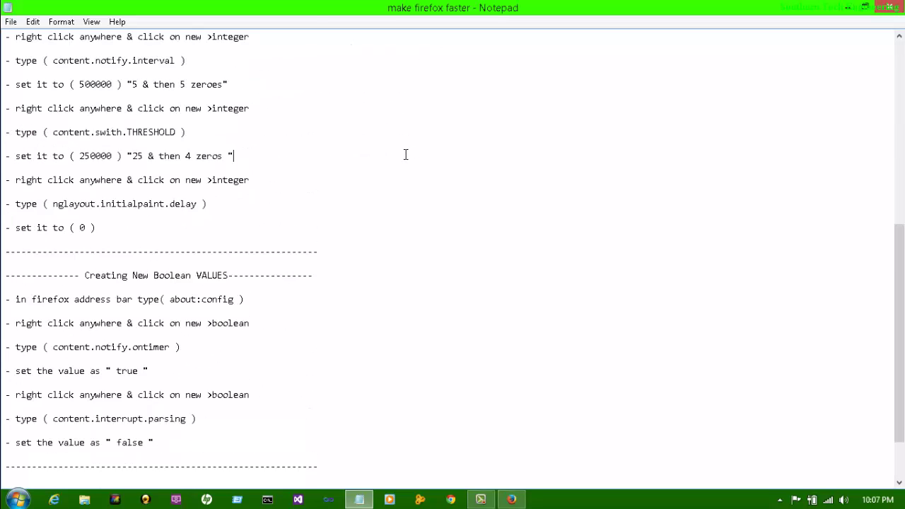
scroll(406, 155, "up", 8)
scroll(404, 156, "up", 3)
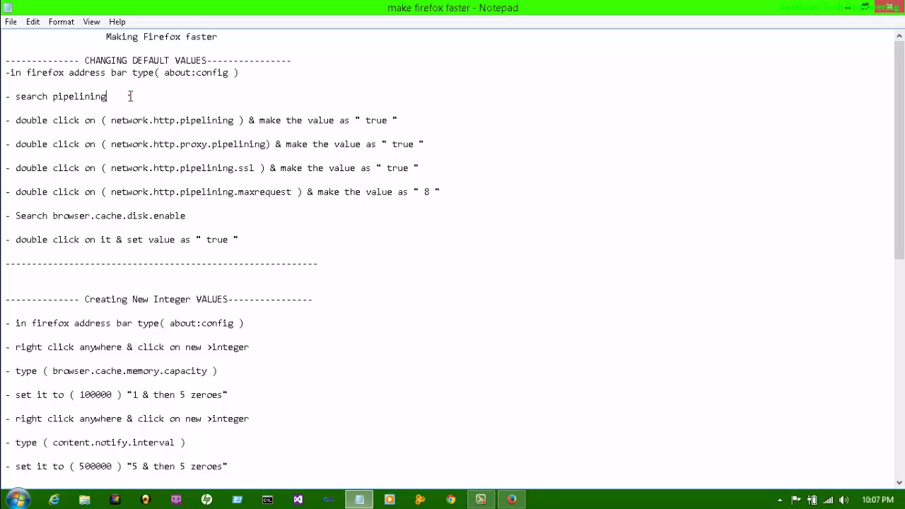
Step: Copy the word 'pipelining' from the notes and switch back to Firefox
left_click(56, 105)
left_click_drag(53, 97, 110, 97)
key("ctrl+c")
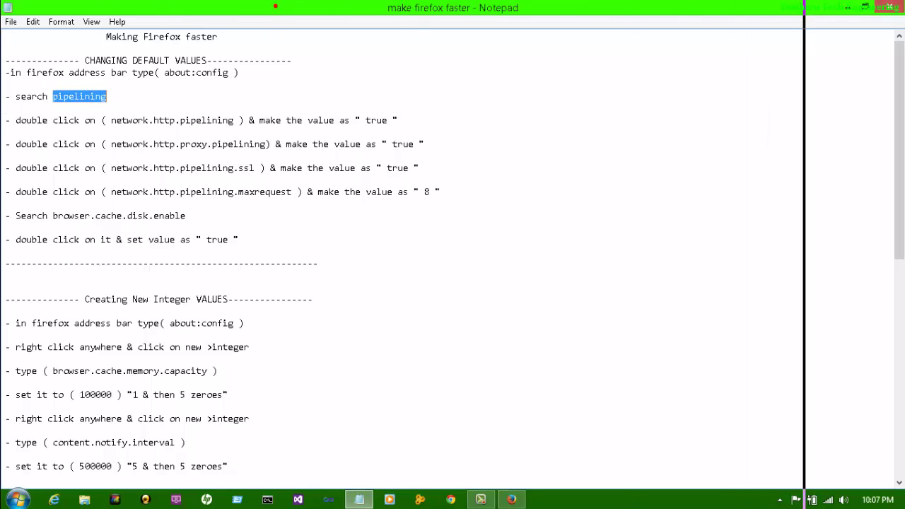
key("alt+Tab")
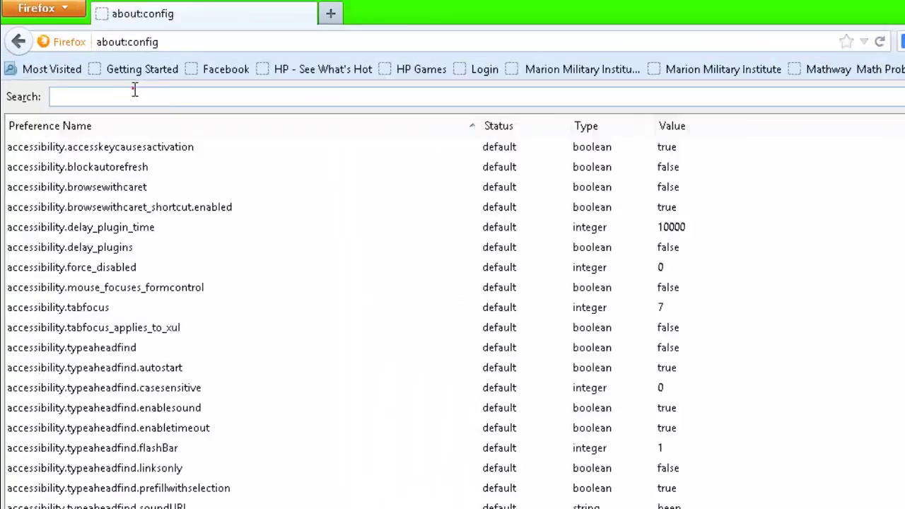
Step: Filter about:config by 'pipelining' and set network.http.pipelining to true
left_click(96, 65)
key("ctrl+v")
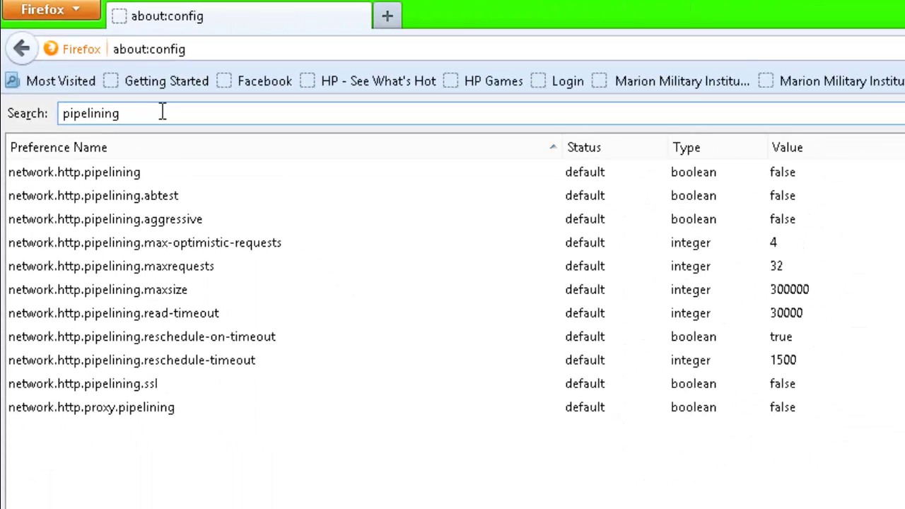
left_click(97, 173)
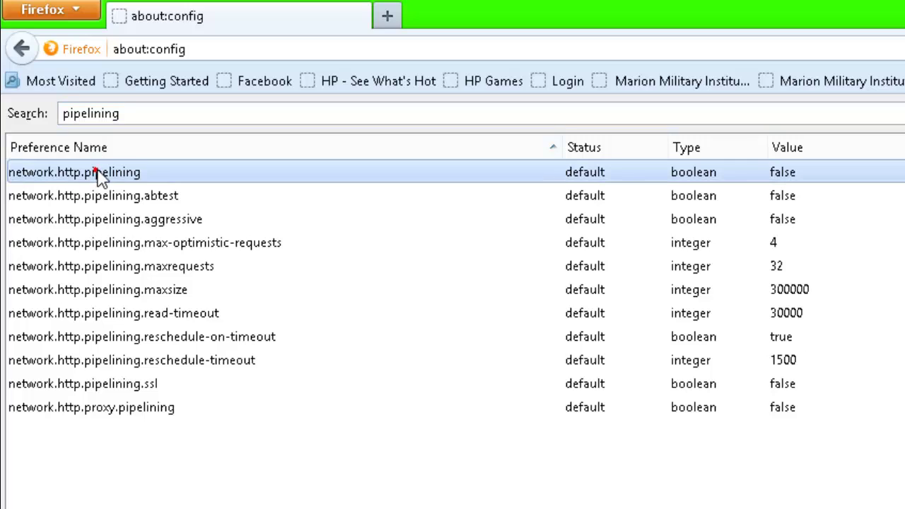
double_click(116, 173)
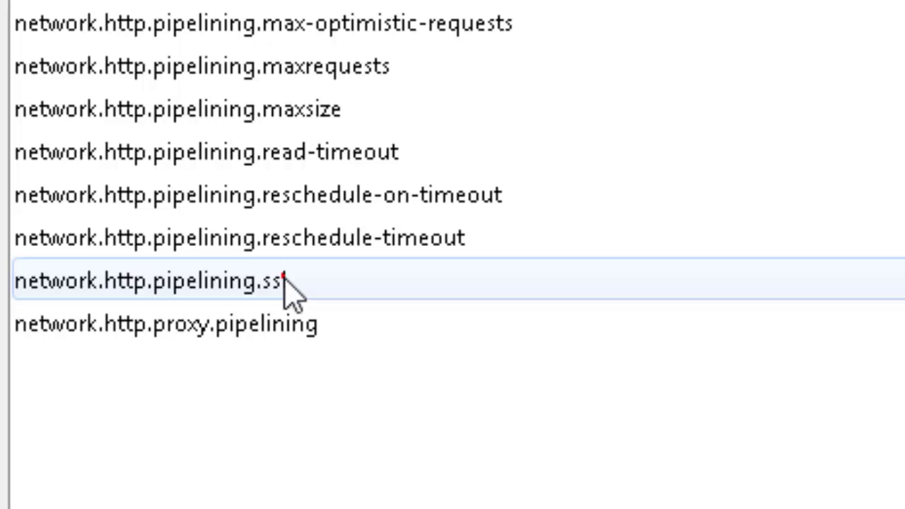
Step: Set network.http.pipelining.ssl and network.http.proxy.pipelining to true as well
left_click(229, 324)
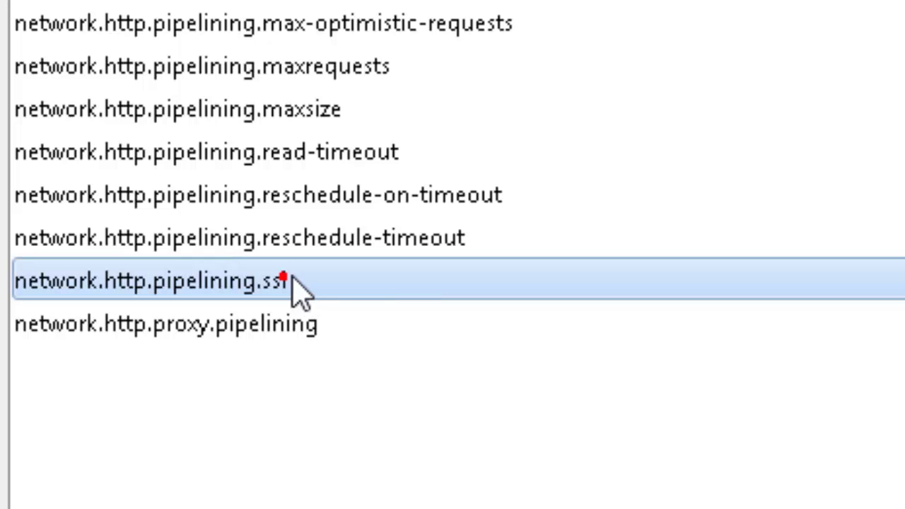
double_click(287, 279)
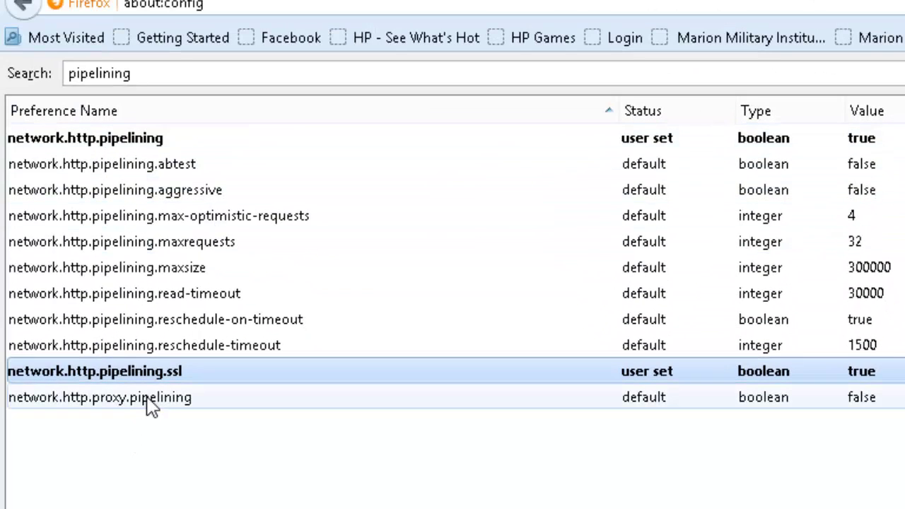
left_click(106, 414)
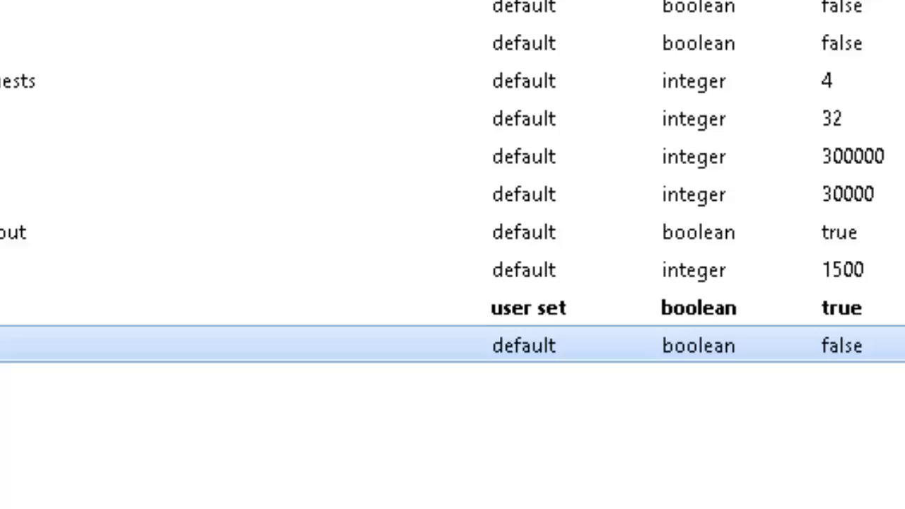
double_click(264, 401)
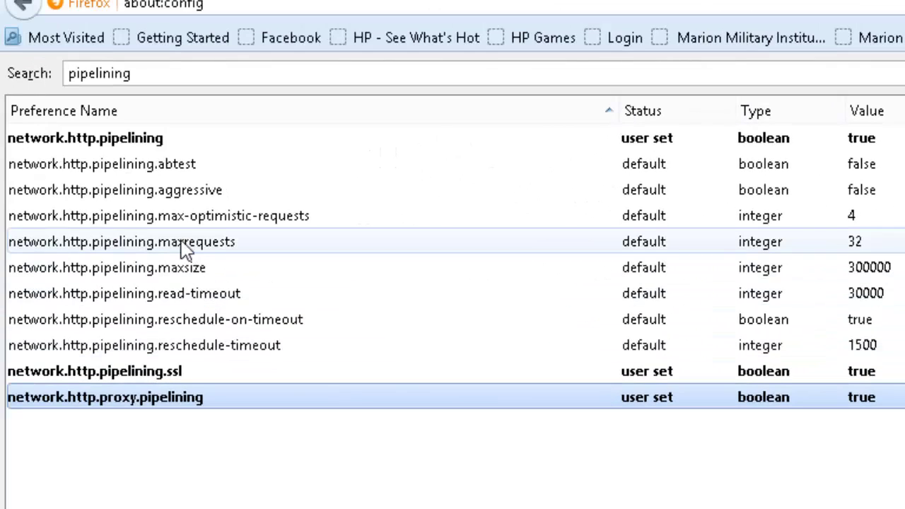
left_click(181, 243)
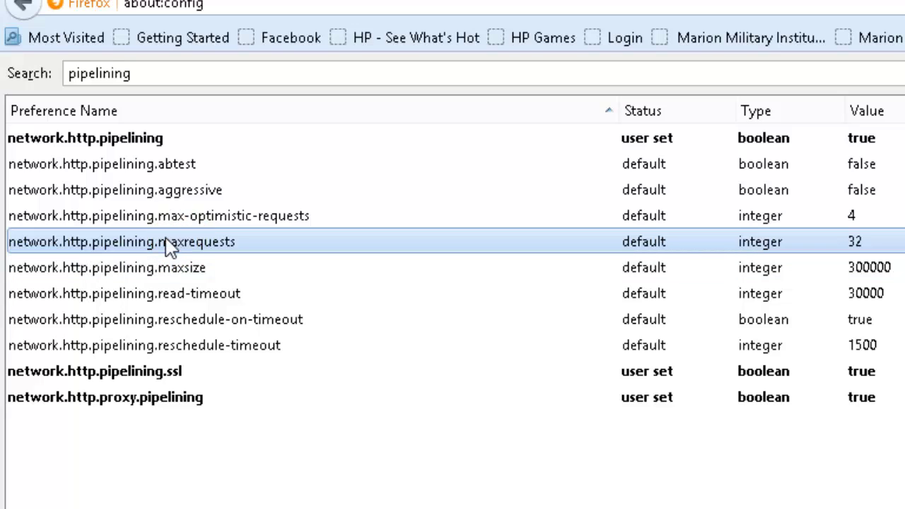
Step: Change network.http.pipelining.maxrequests from 32 to 8
double_click(261, 242)
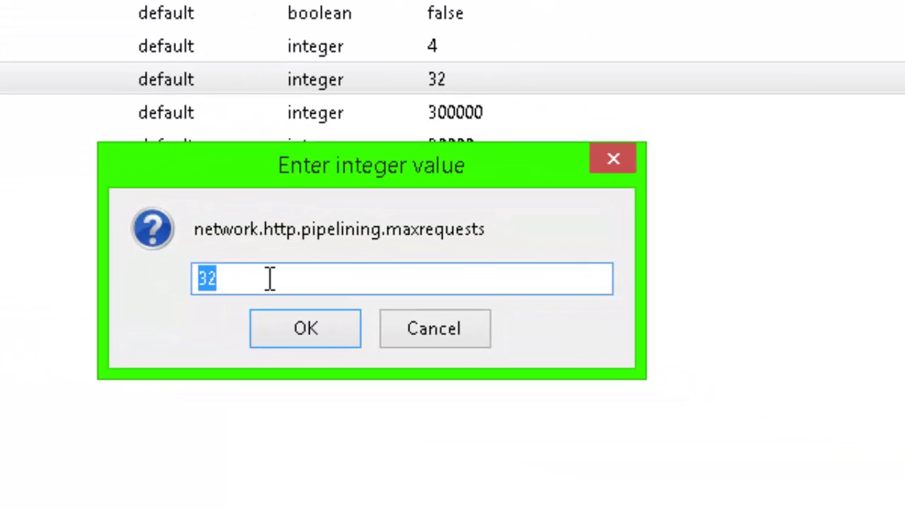
key("BackSpace")
type("8")
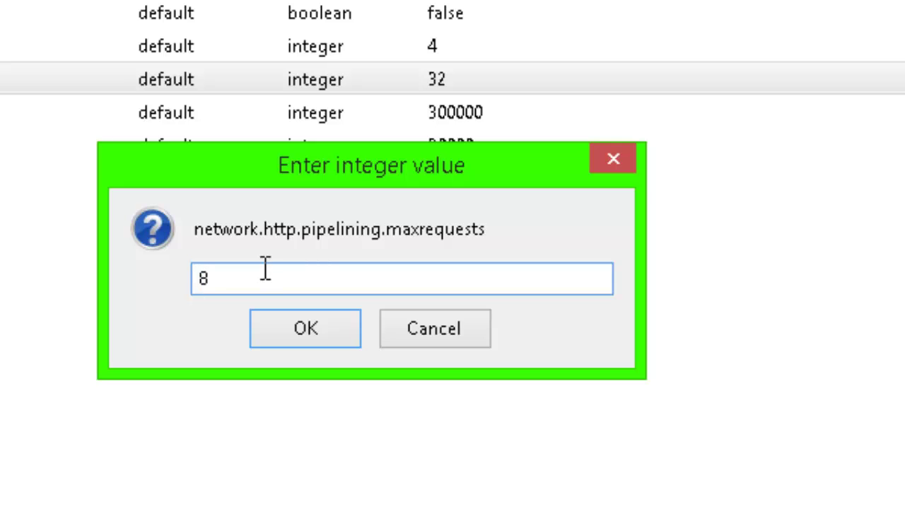
left_click(333, 327)
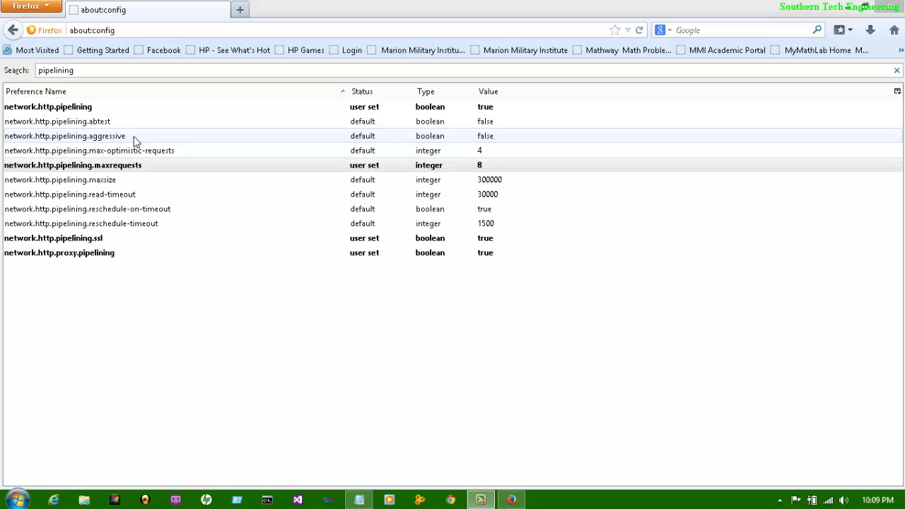
left_click(123, 68)
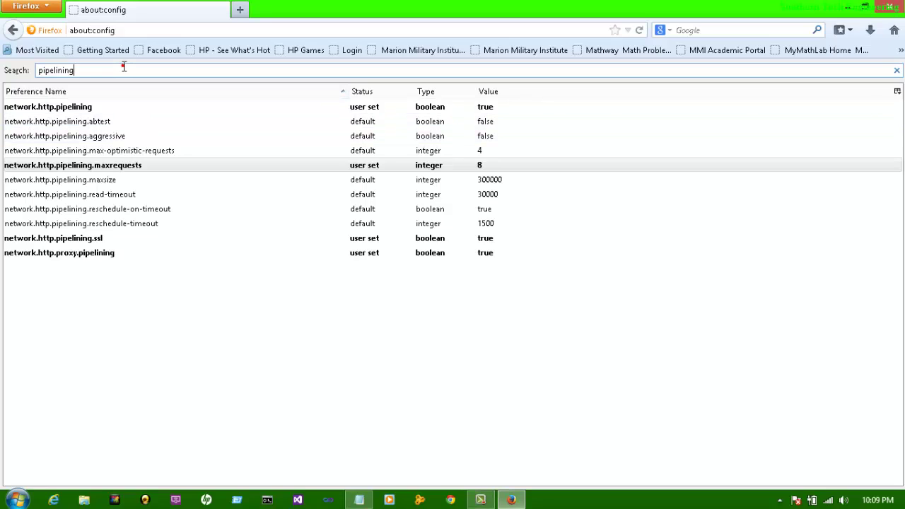
Step: Search for browser.cache.disk.enable, confirm it is still true, then clear the search filter
key("BackSpace")
key("BackSpace")
key("BackSpace")
key("BackSpace")
key("BackSpace")
key("BackSpace")
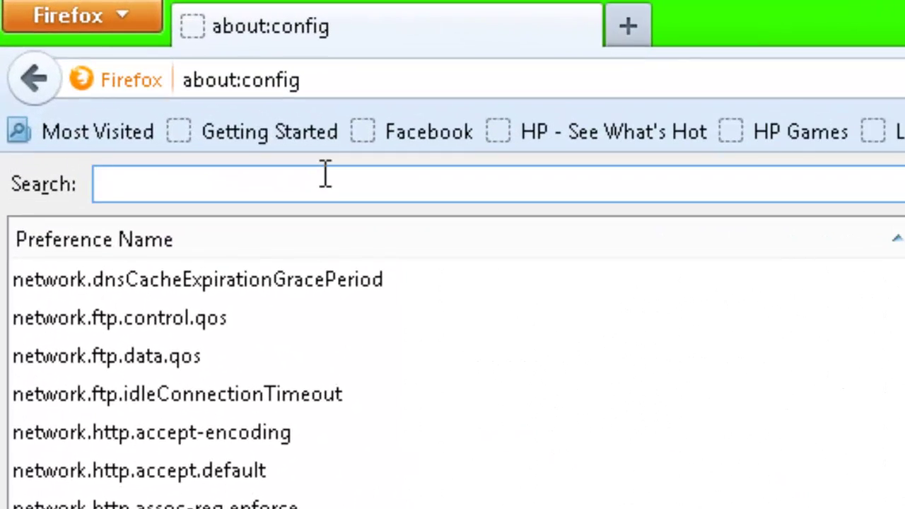
type("brow")
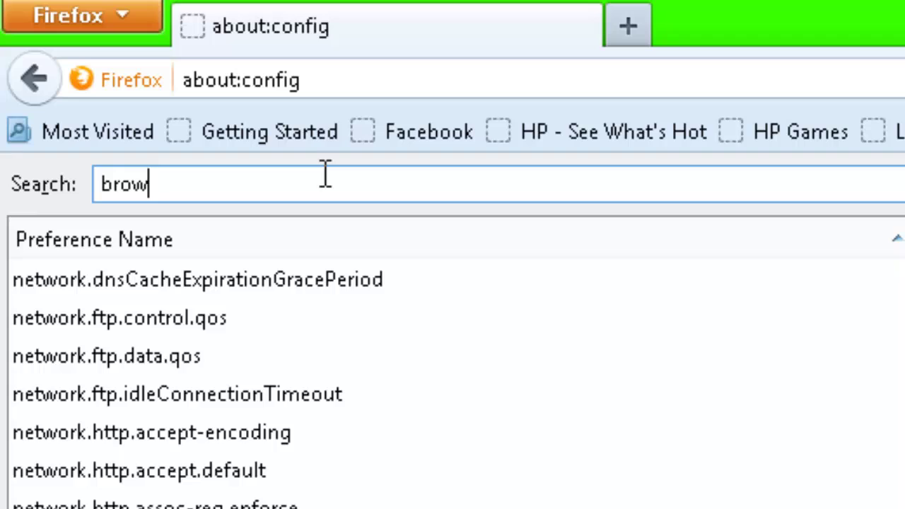
type("ser.")
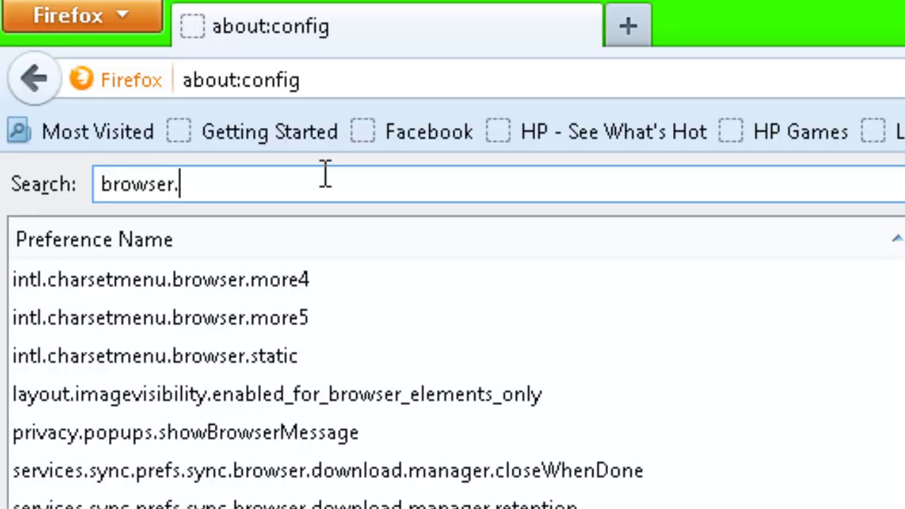
type("c")
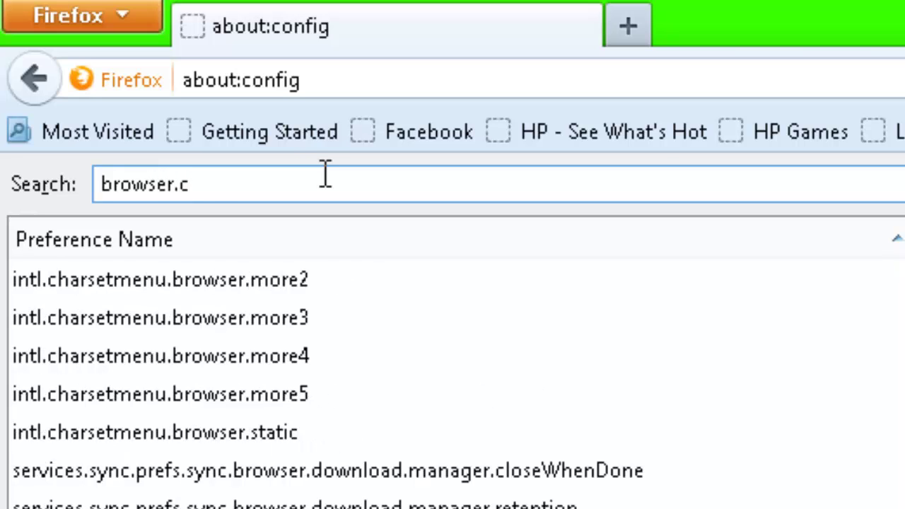
type("ahce")
key("BackSpace")
key("BackSpace")
key("BackSpace")
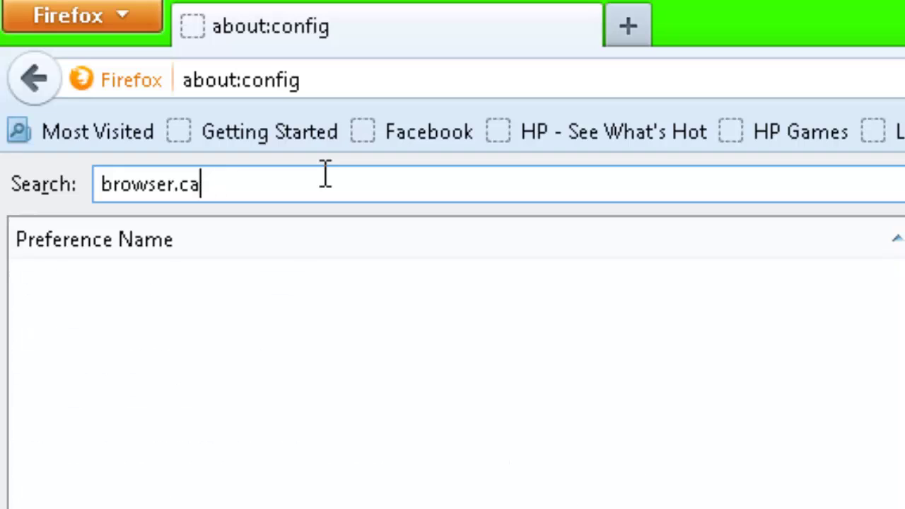
type("che")
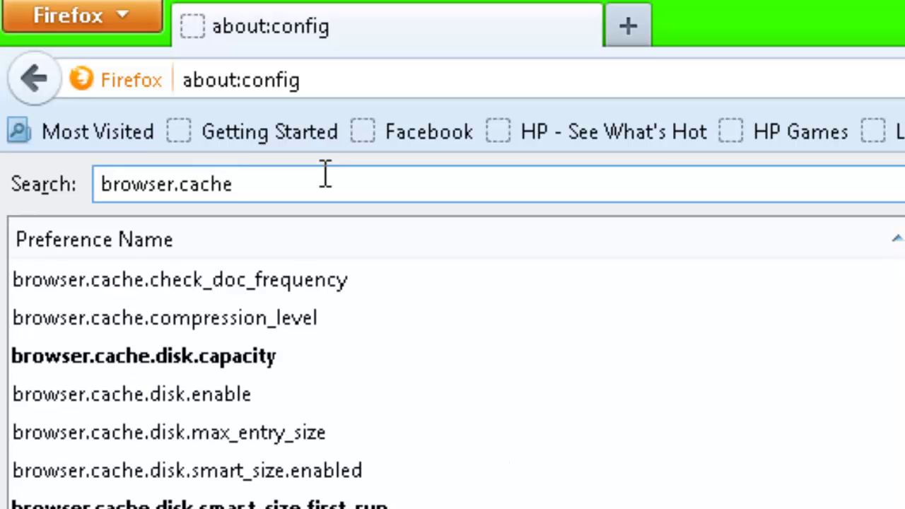
type(".disk")
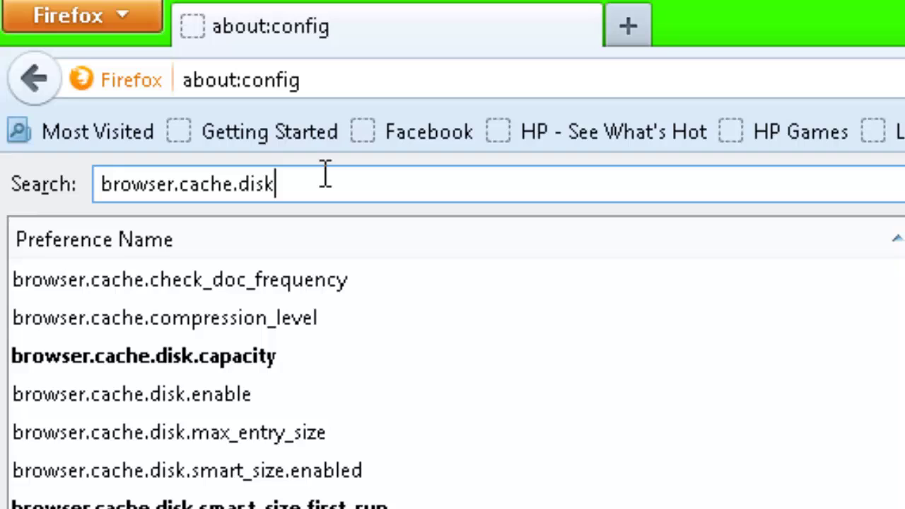
type(".ena")
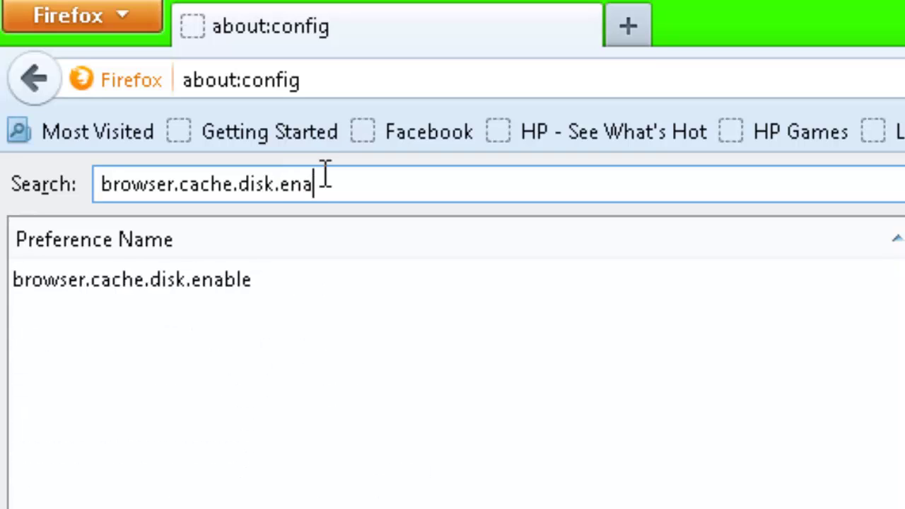
type("ble")
left_click(256, 277)
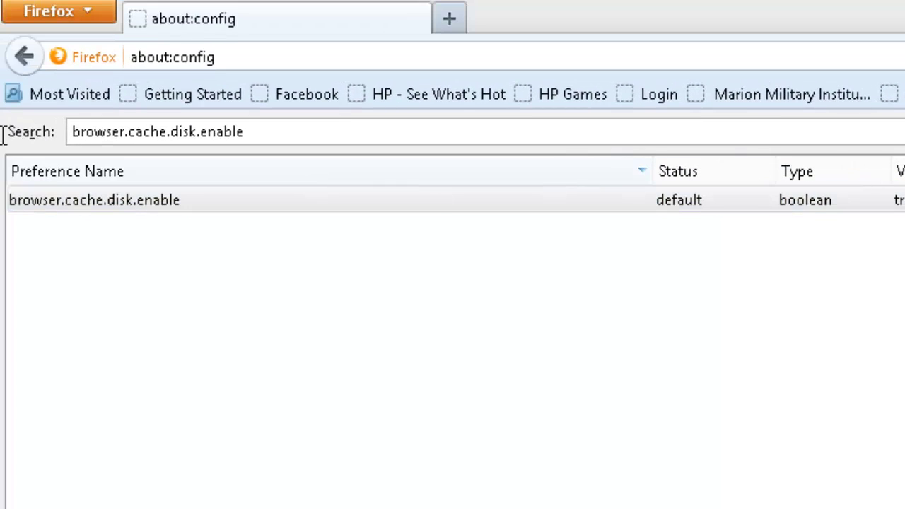
left_click_drag(286, 131, 82, 113)
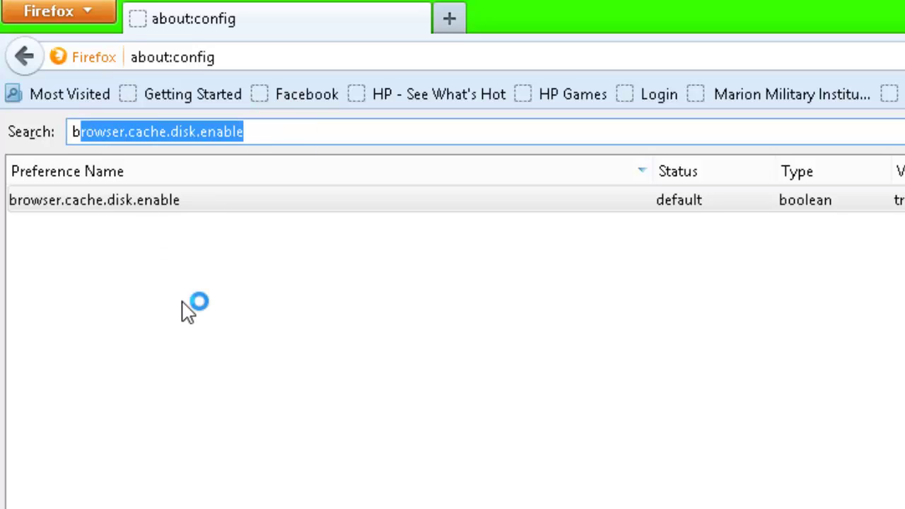
key("BackSpace")
key("BackSpace")
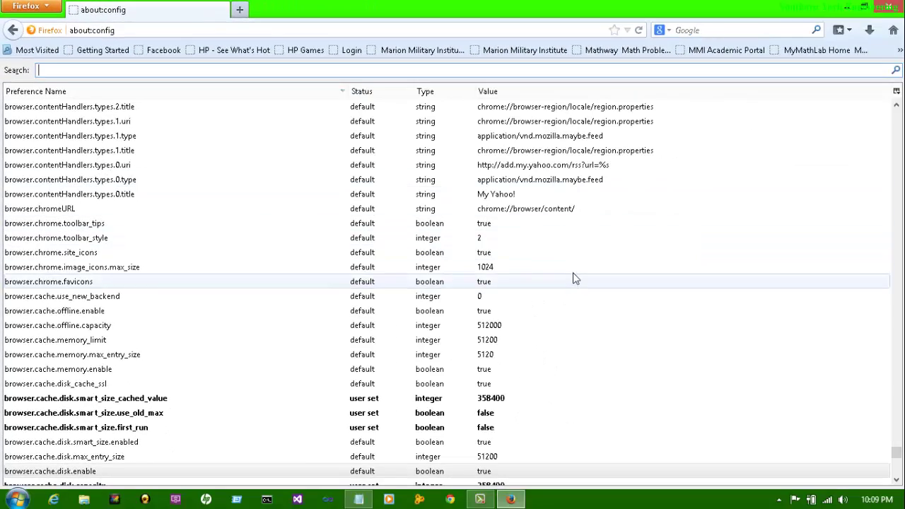
Step: Add a new integer preference browser.cache.memory.capacity, pasting 100000 as its value
right_click(715, 284)
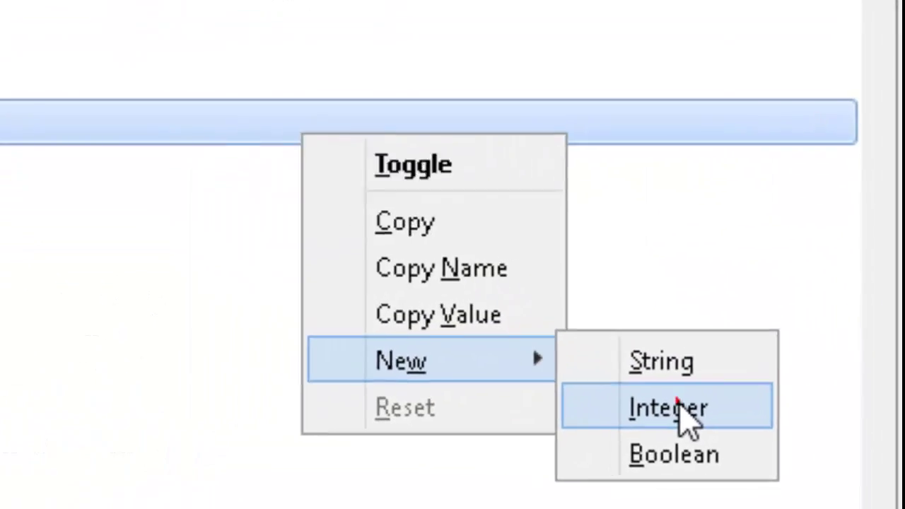
left_click(679, 407)
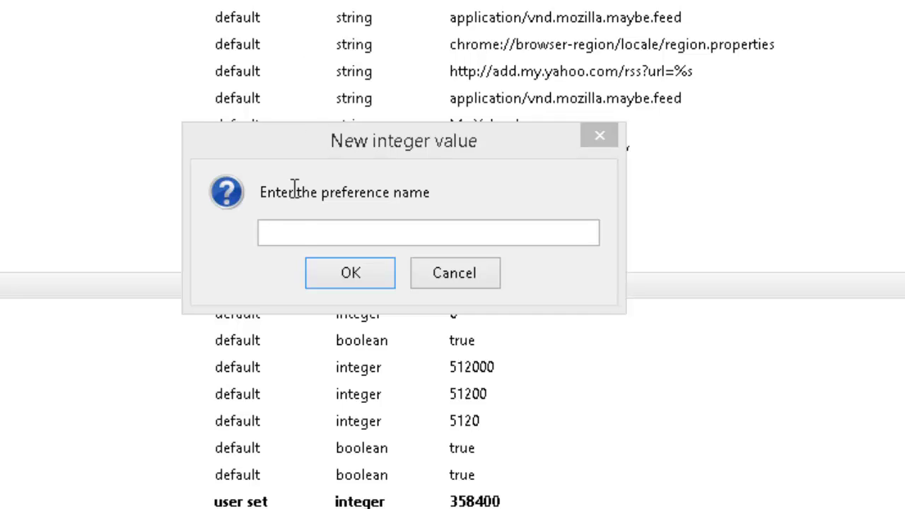
left_click(298, 234)
right_click(297, 235)
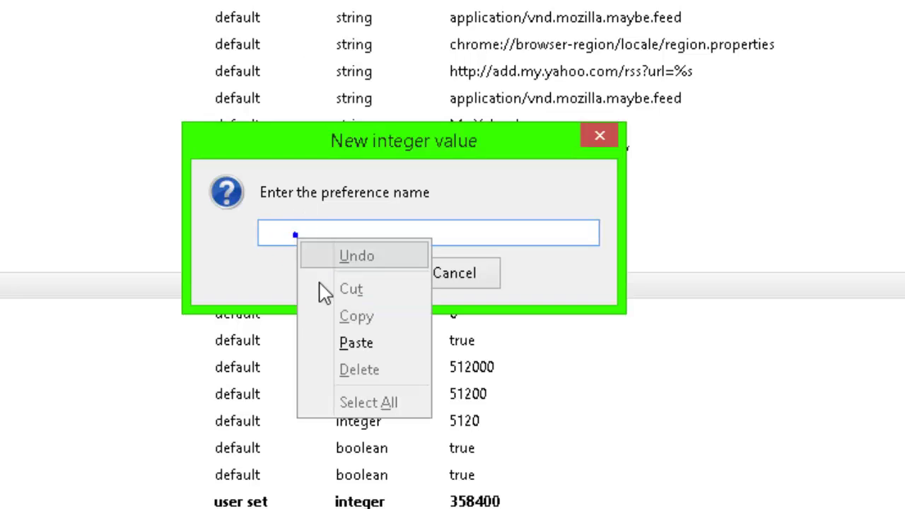
left_click(345, 342)
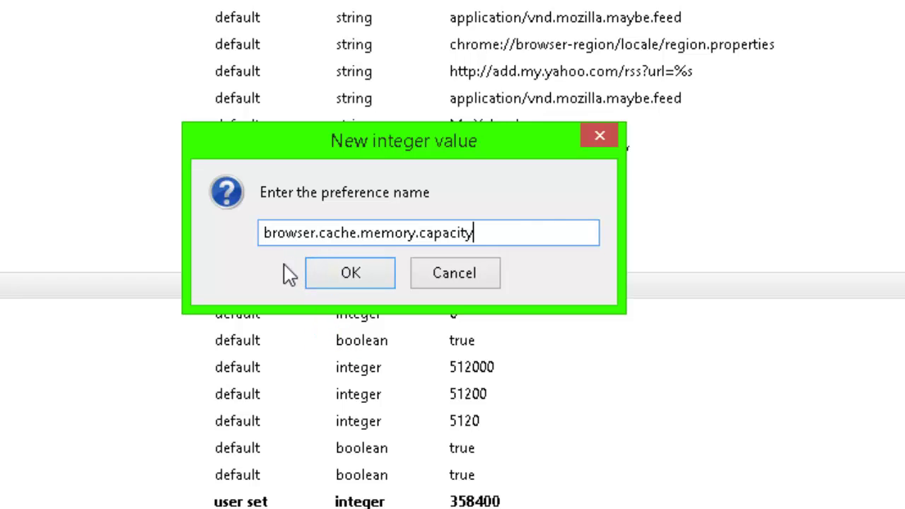
left_click(381, 278)
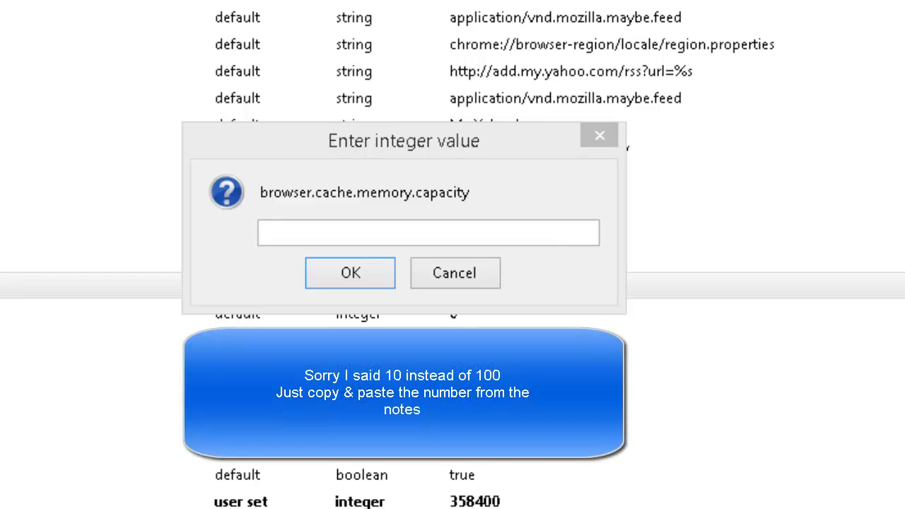
left_click(316, 231)
right_click(316, 230)
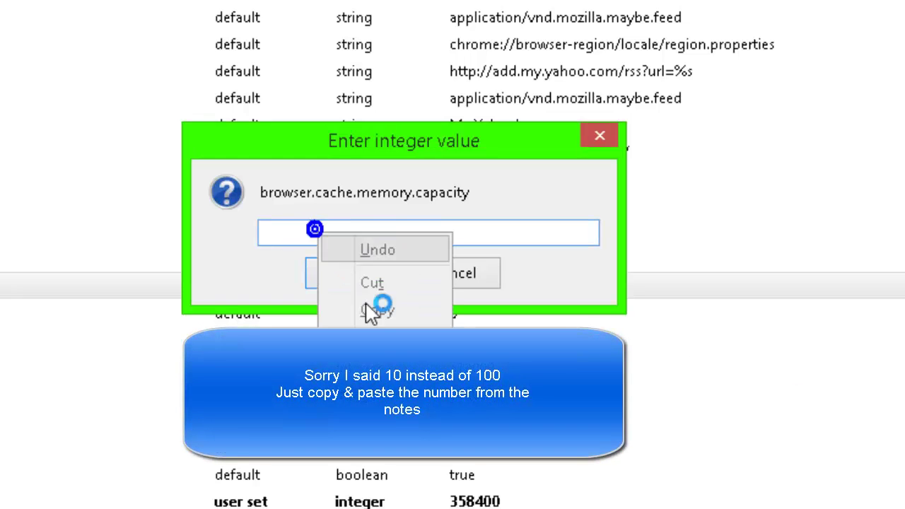
left_click(340, 337)
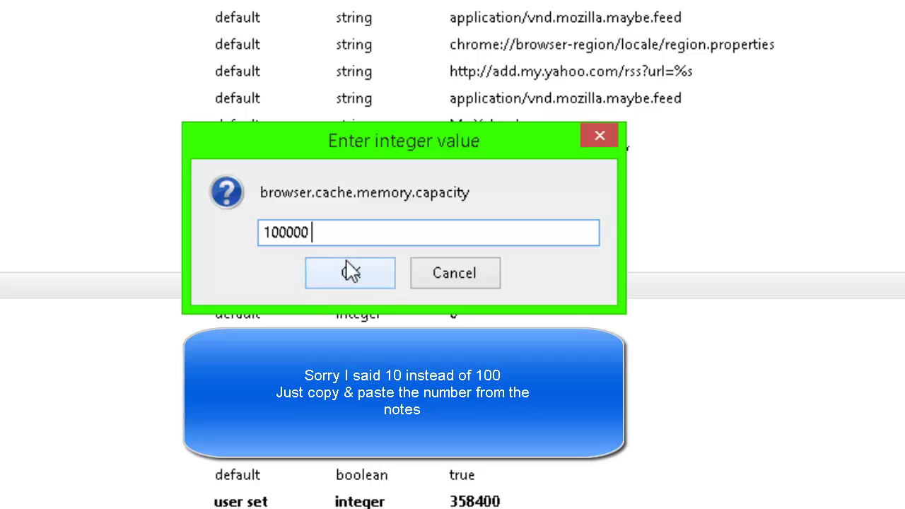
left_click(355, 283)
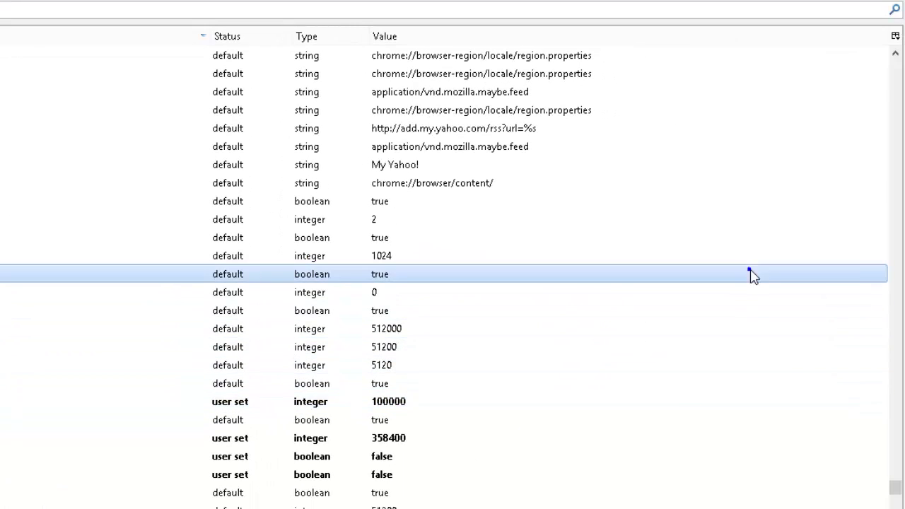
Step: Create integer content.notify.interval from the pasted name, replacing the default 600000 with 500000
right_click(752, 273)
mouse_move(792, 360)
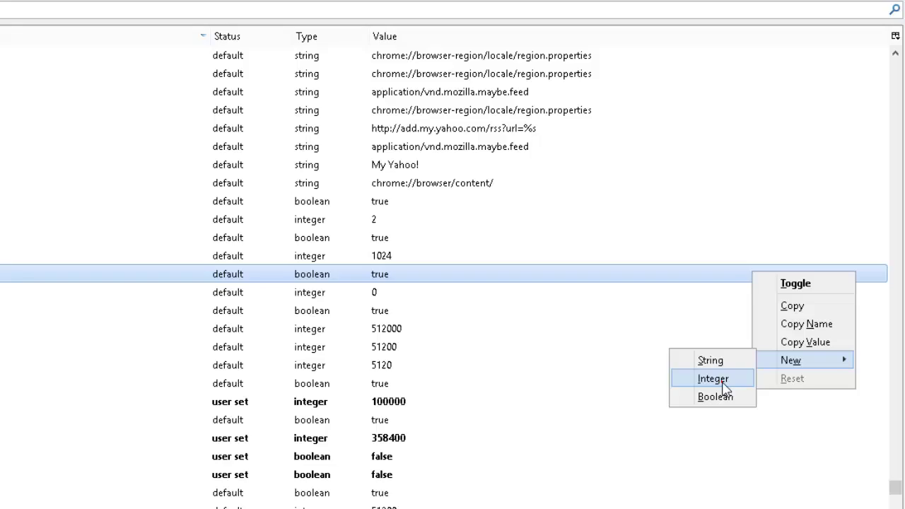
left_click(725, 378)
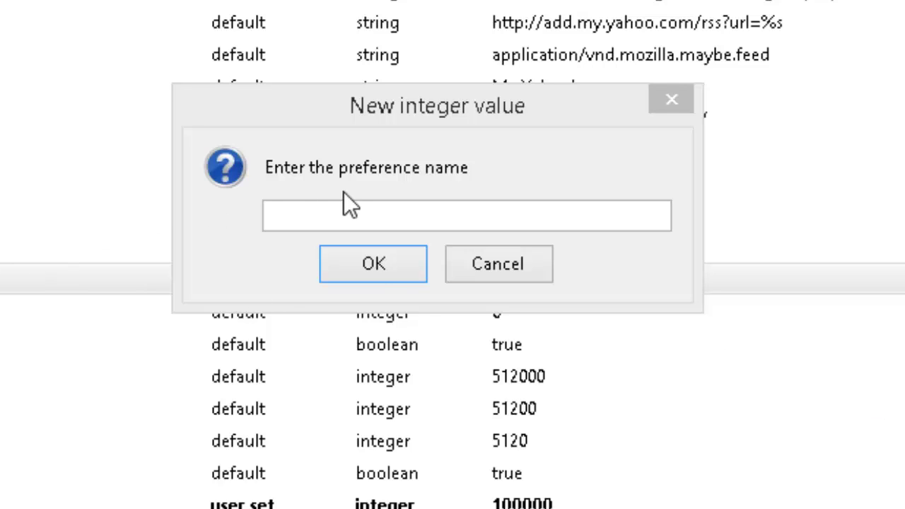
left_click(333, 212)
right_click(334, 216)
left_click(428, 346)
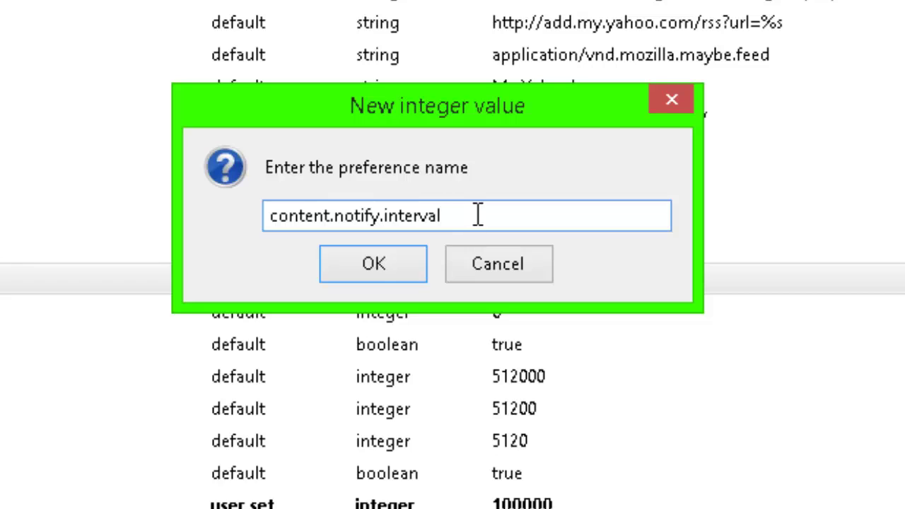
left_click(365, 272)
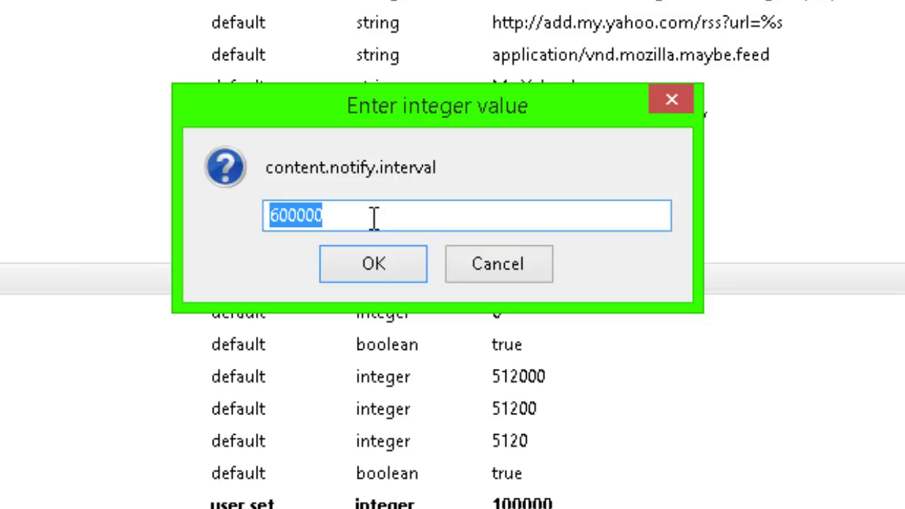
key("BackSpace")
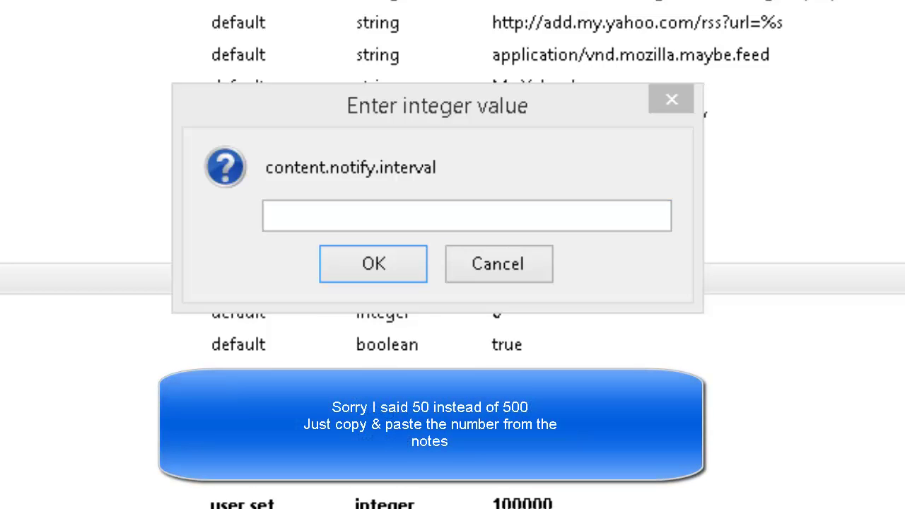
left_click(324, 213)
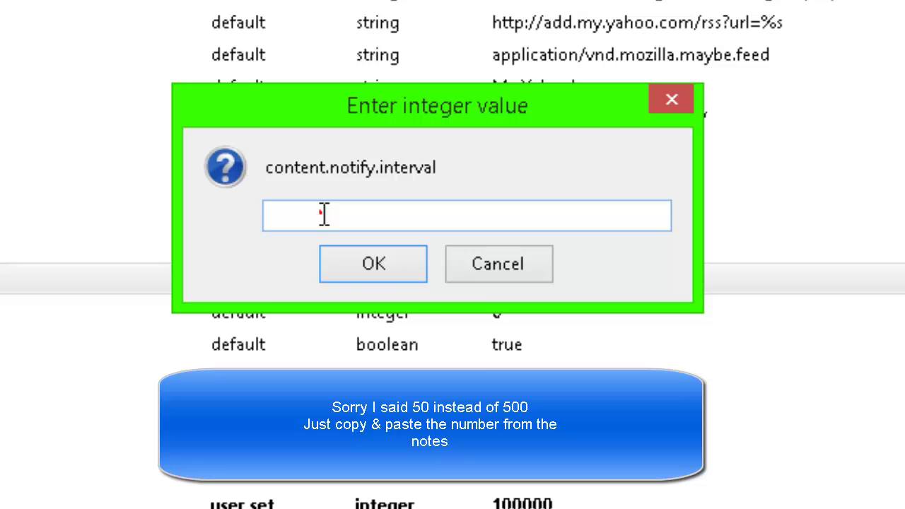
right_click(320, 212)
left_click(394, 342)
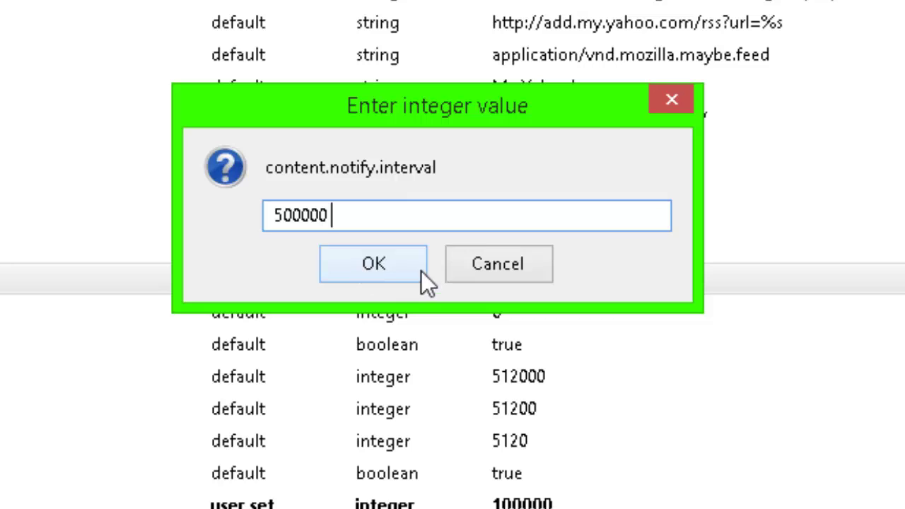
left_click(400, 263)
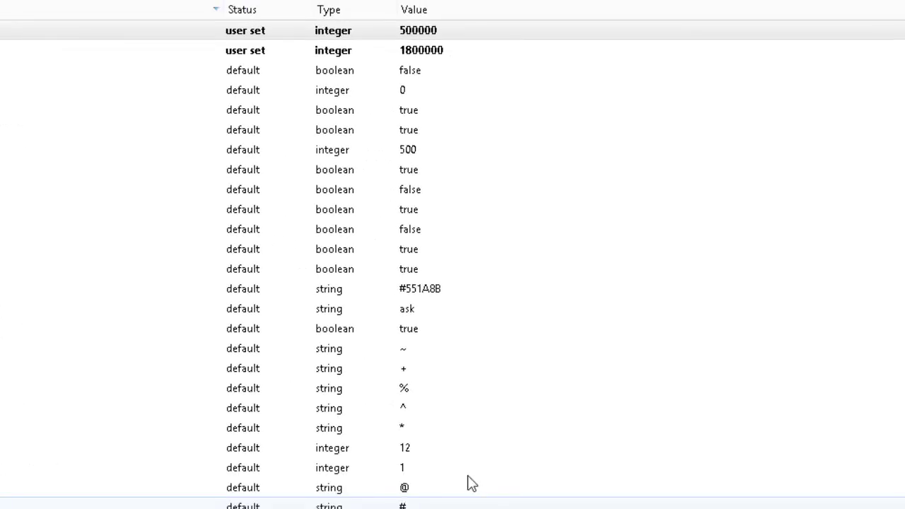
Step: Create integer nglayout.initialpaint.delay from the pasted name, entering 0 as its value
right_click(781, 281)
mouse_move(835, 375)
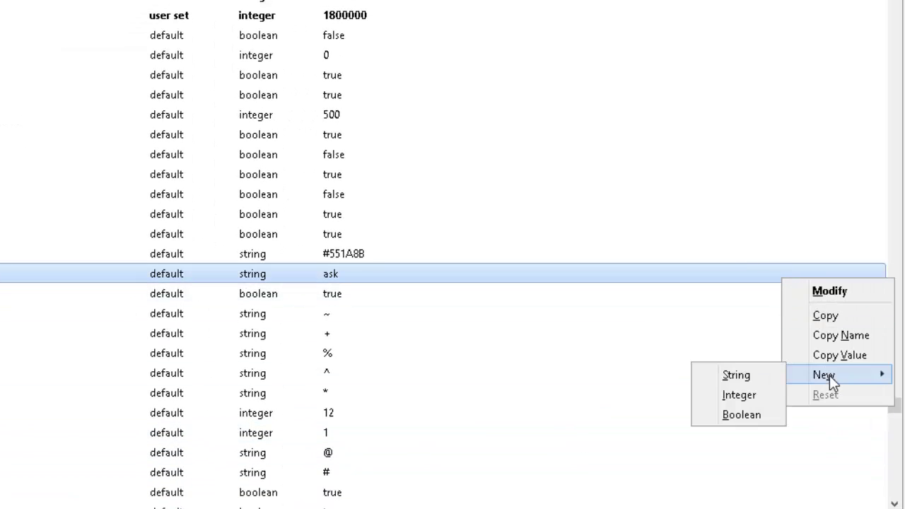
left_click(809, 434)
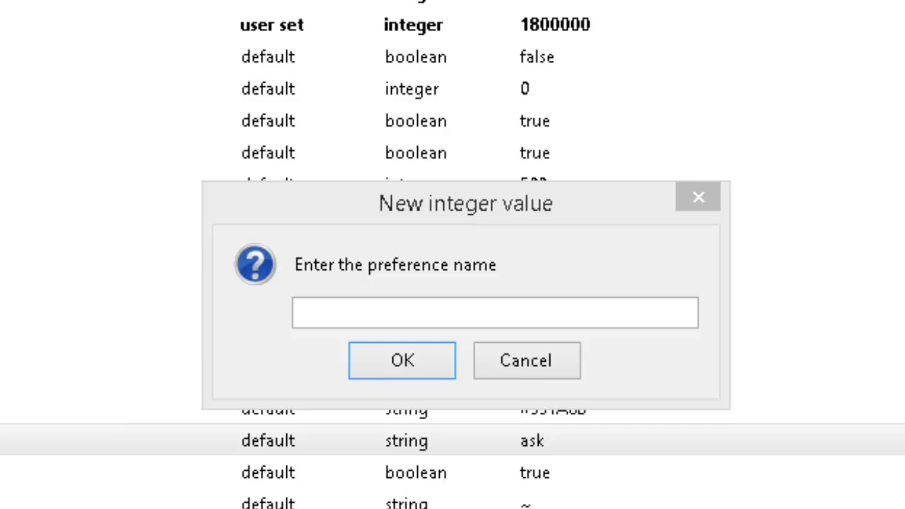
right_click(450, 316)
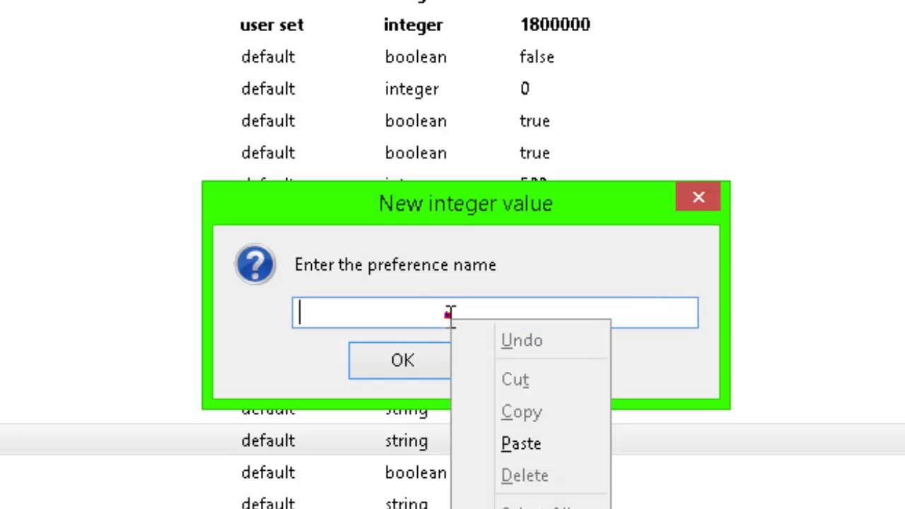
left_click(540, 450)
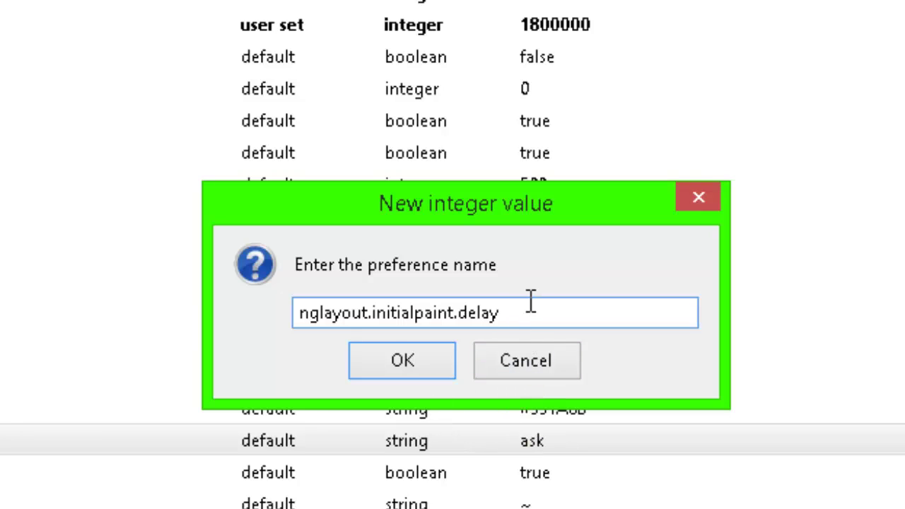
left_click(434, 370)
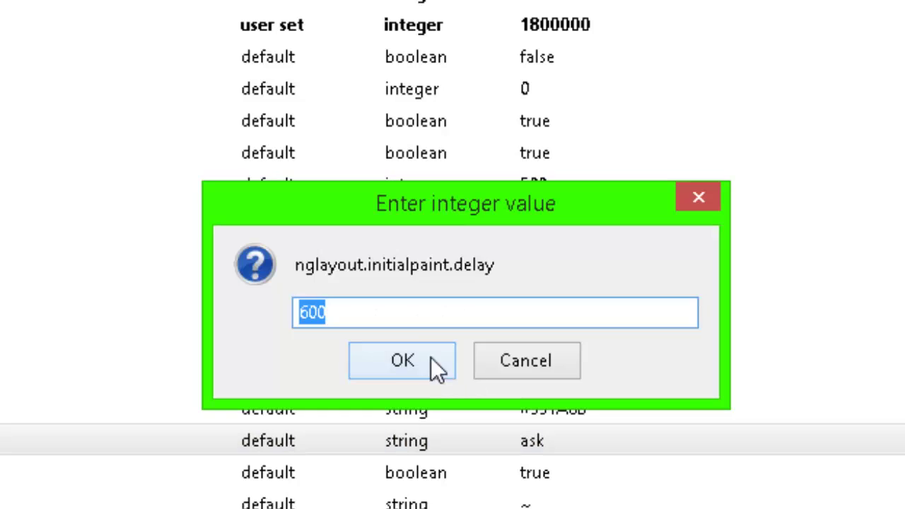
type("0")
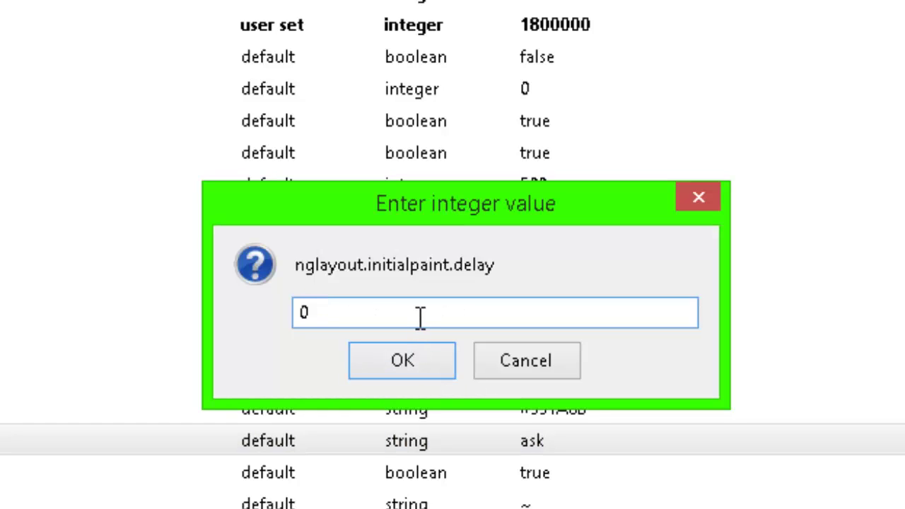
left_click(370, 359)
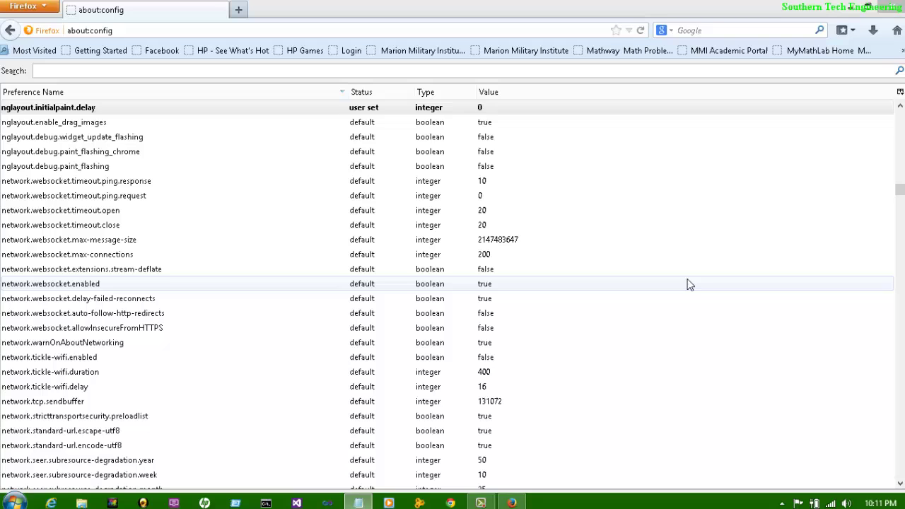
Step: Create boolean content.notify.ontimer from the pasted name and choose true as its value
right_click(750, 314)
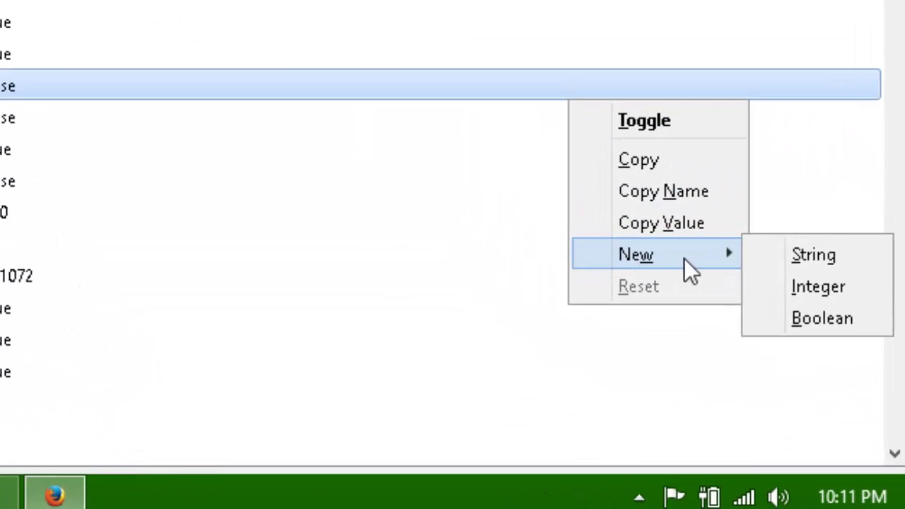
left_click(856, 324)
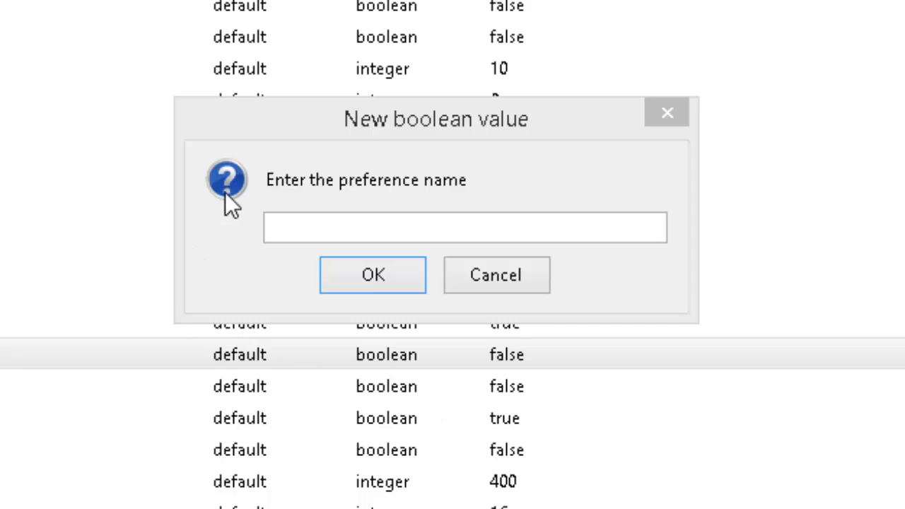
left_click(332, 234)
right_click(333, 233)
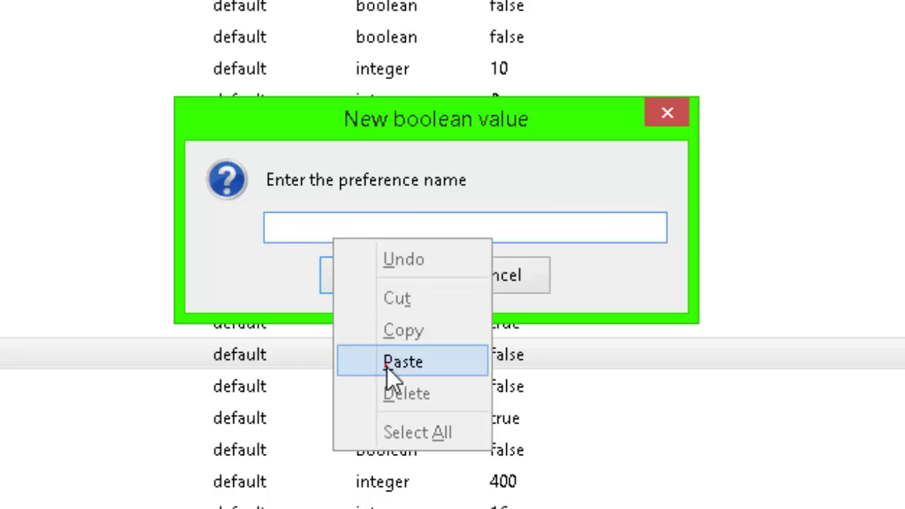
left_click(387, 365)
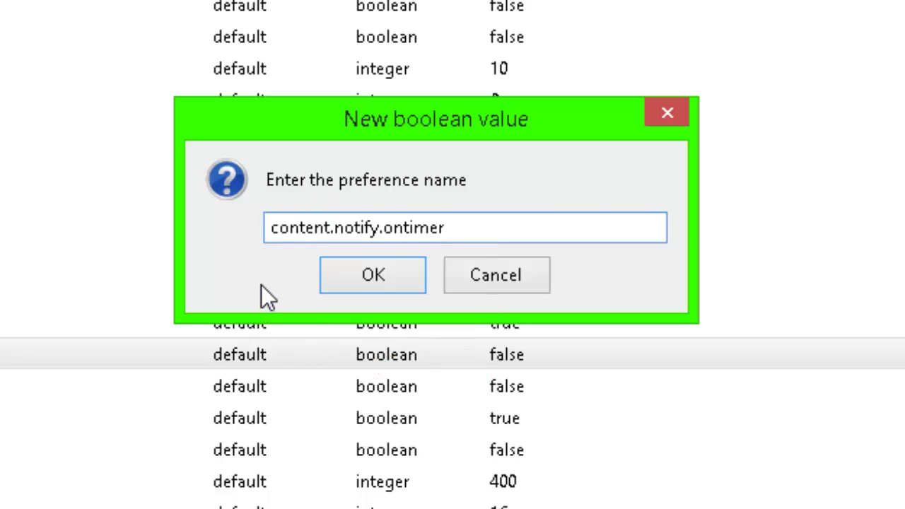
left_click(414, 267)
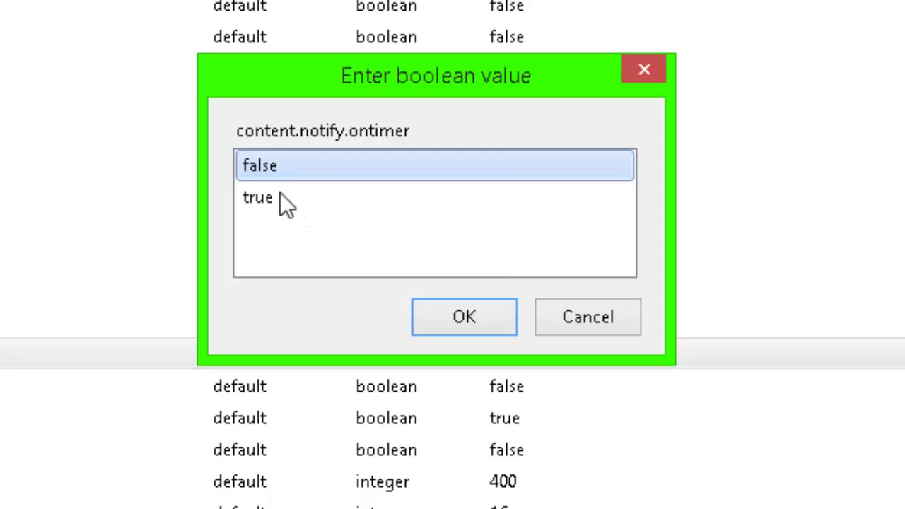
left_click(280, 194)
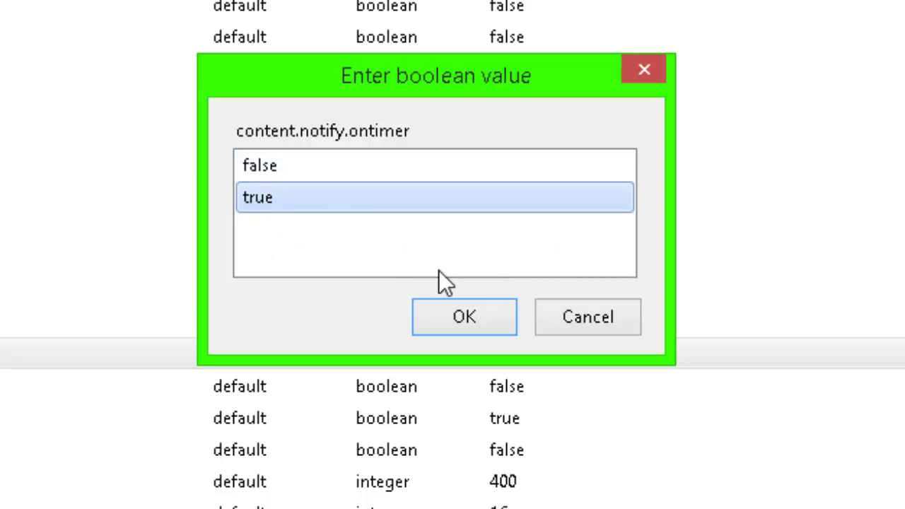
left_click(471, 316)
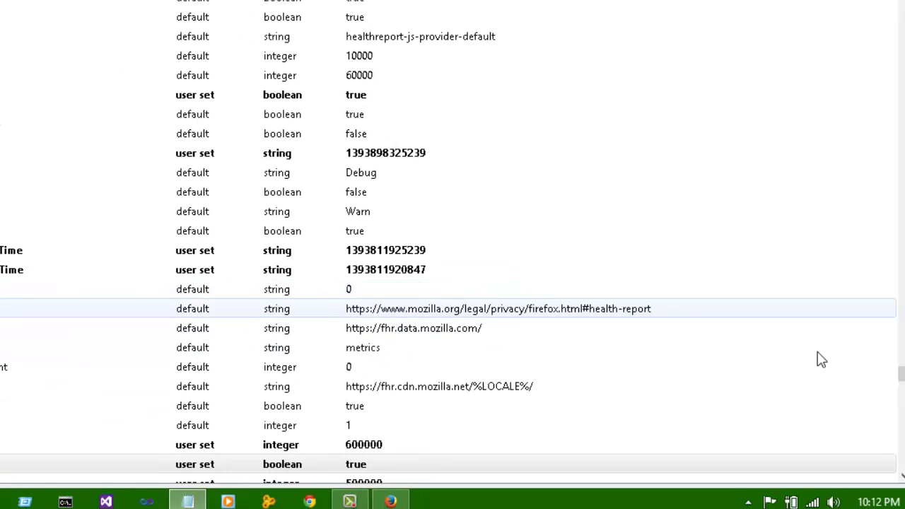
Step: Create a new boolean preference by pasting the name content.interrupt.parsing and choosing the value false
right_click(799, 352)
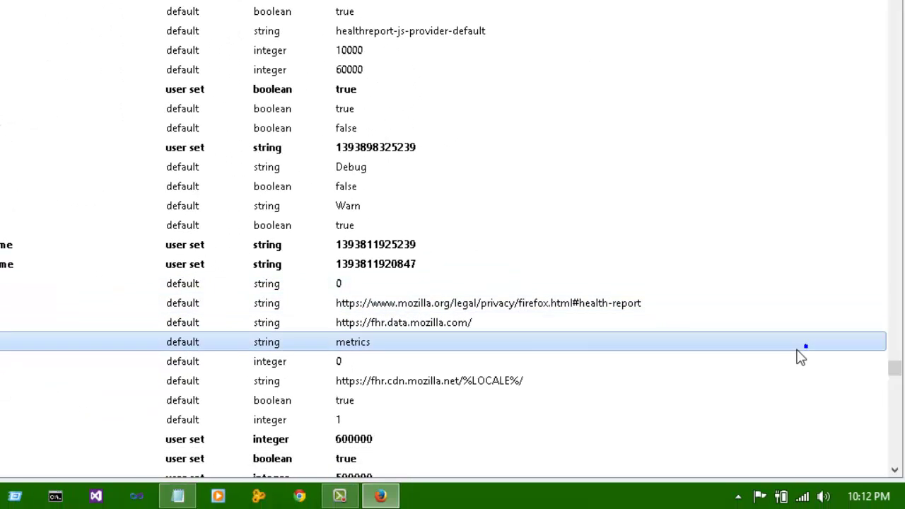
mouse_move(834, 444)
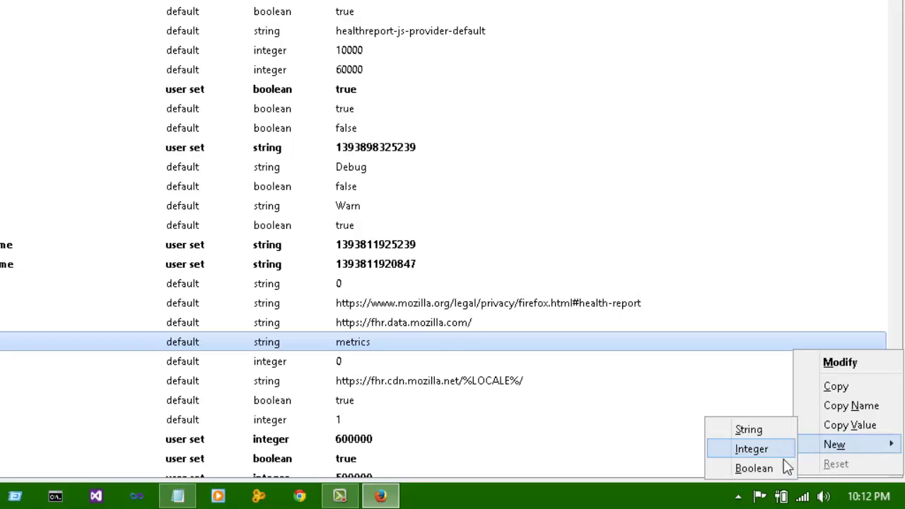
left_click(777, 466)
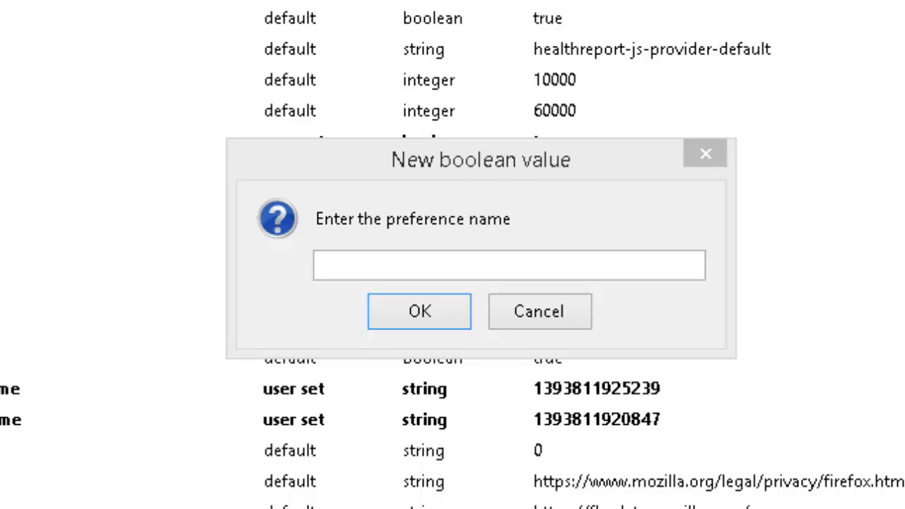
left_click(393, 268)
right_click(396, 273)
left_click(493, 384)
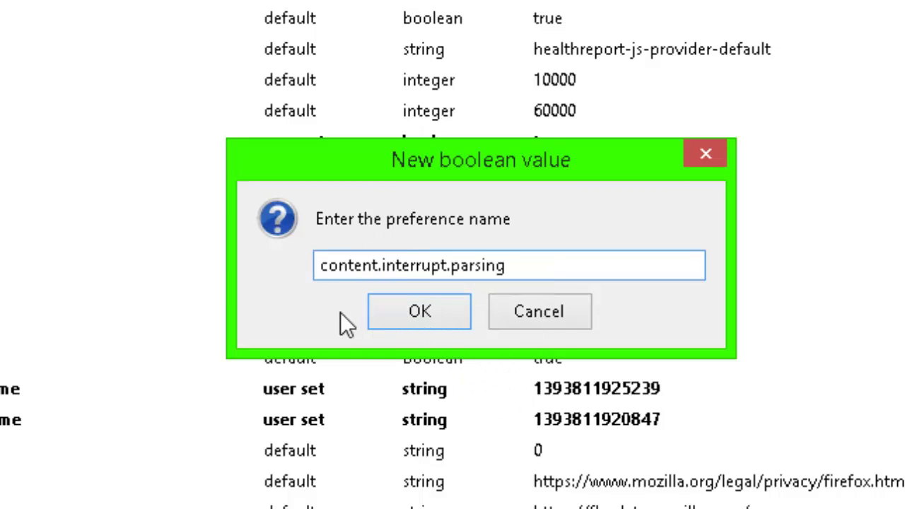
left_click(389, 312)
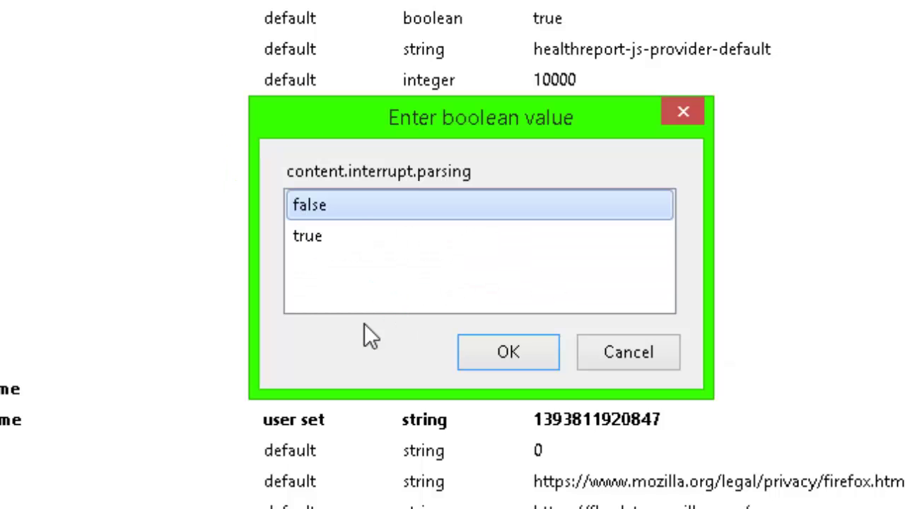
left_click(357, 207)
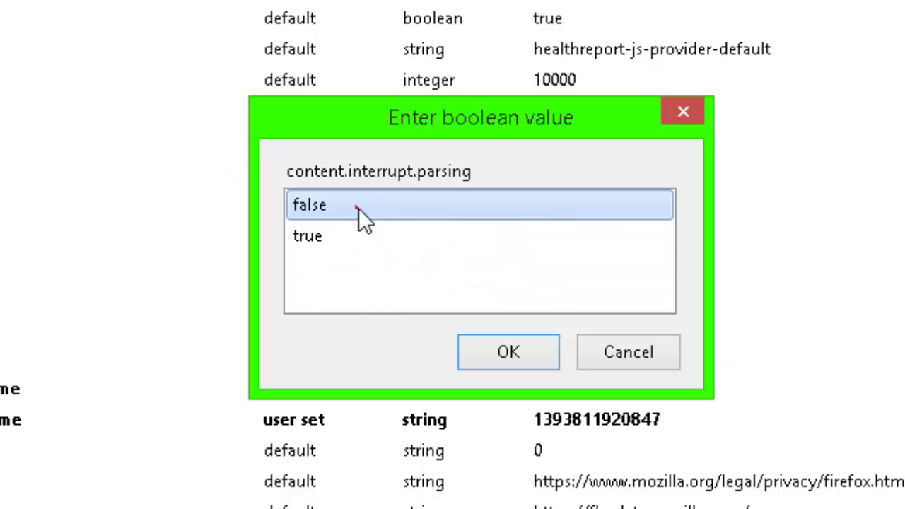
left_click(495, 350)
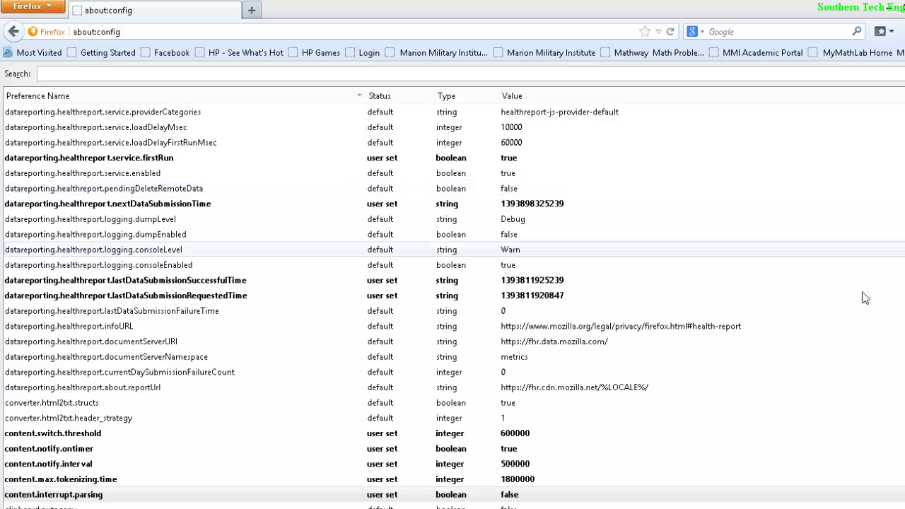
Step: Scroll the about:config preference list back up to the top
scroll(452, 283, "up", 15)
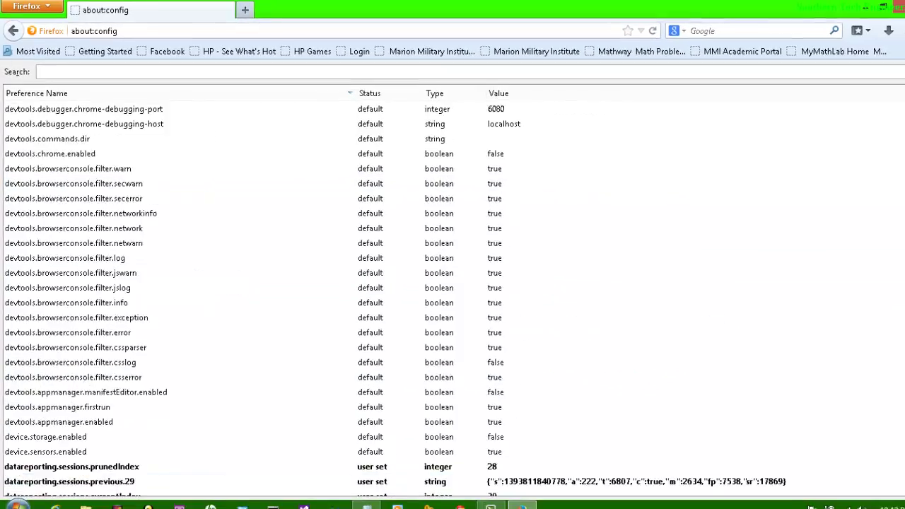
scroll(453, 282, "up", 15)
scroll(453, 283, "up", 10)
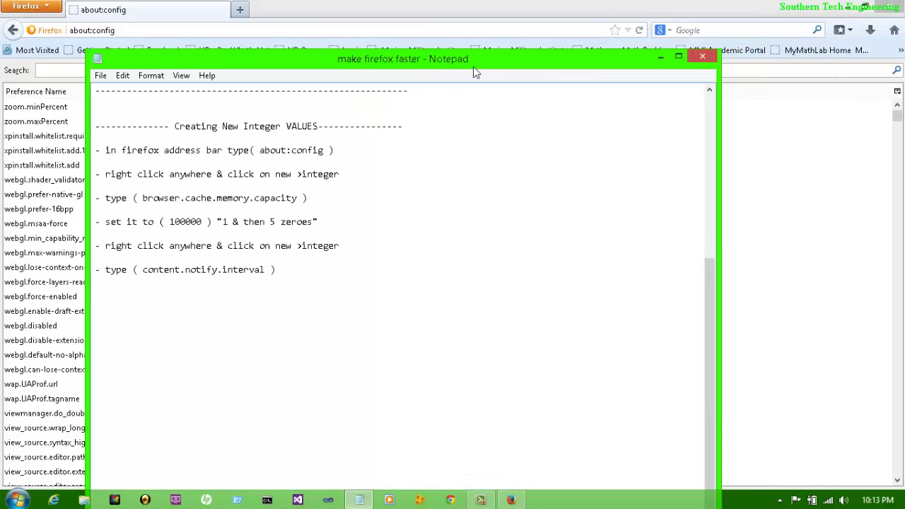
Step: Maximize the 'make firefox faster' notes, scroll back to the opening steps, then minimize them
double_click(678, 57)
left_click(679, 57)
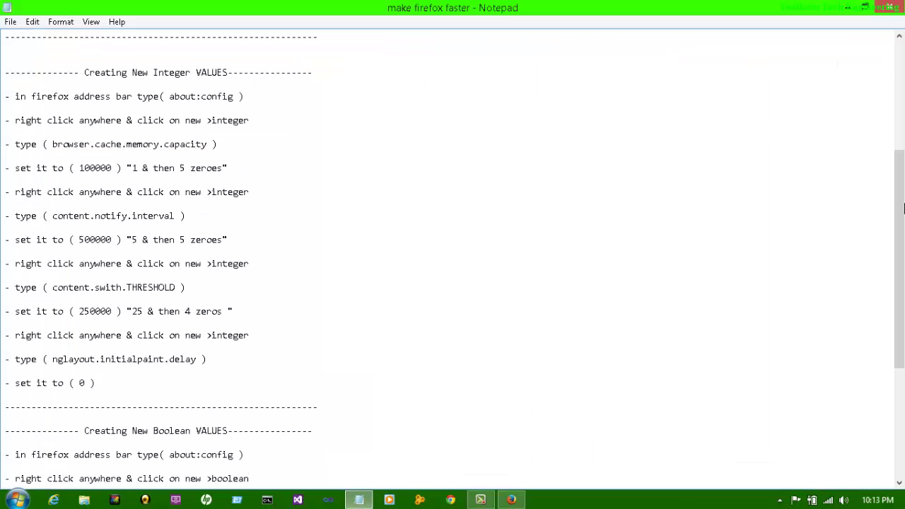
left_click_drag(900, 226, 900, 134)
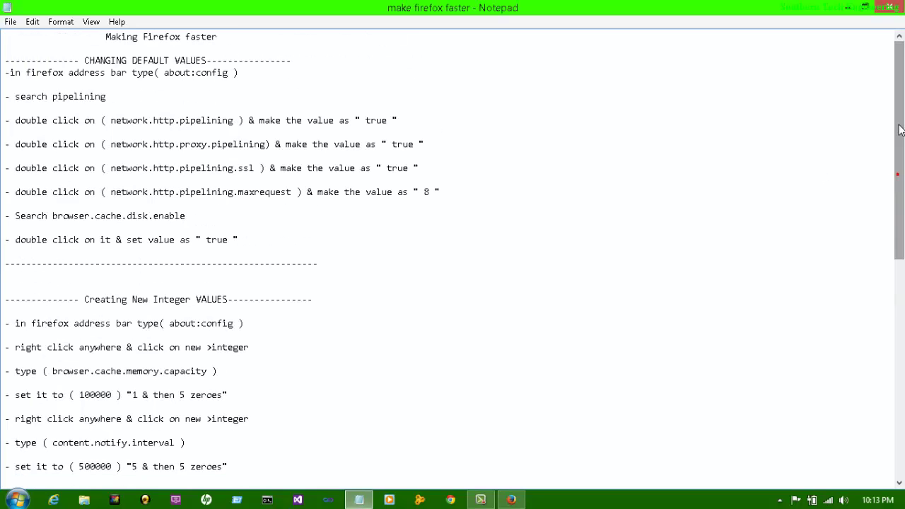
left_click(886, 13)
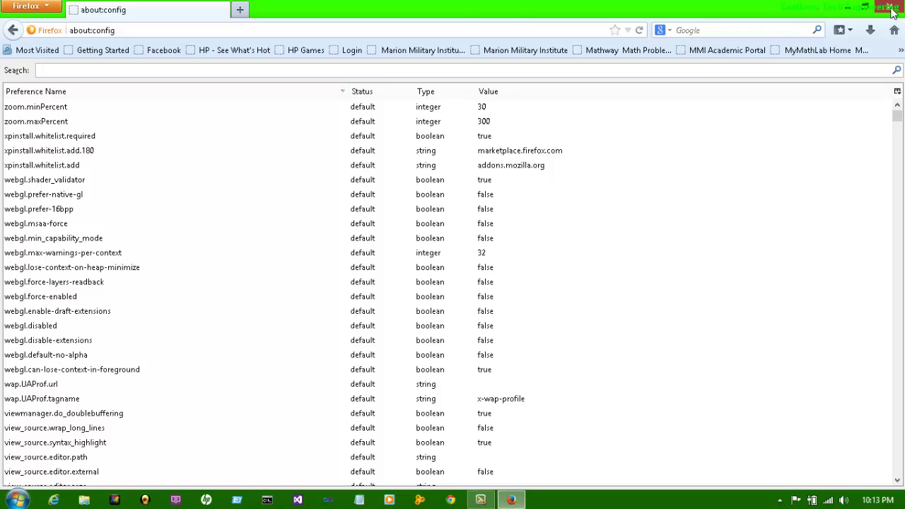
Step: Close Firefox and relaunch it from the Mozilla Firefox desktop icon
left_click(889, 8)
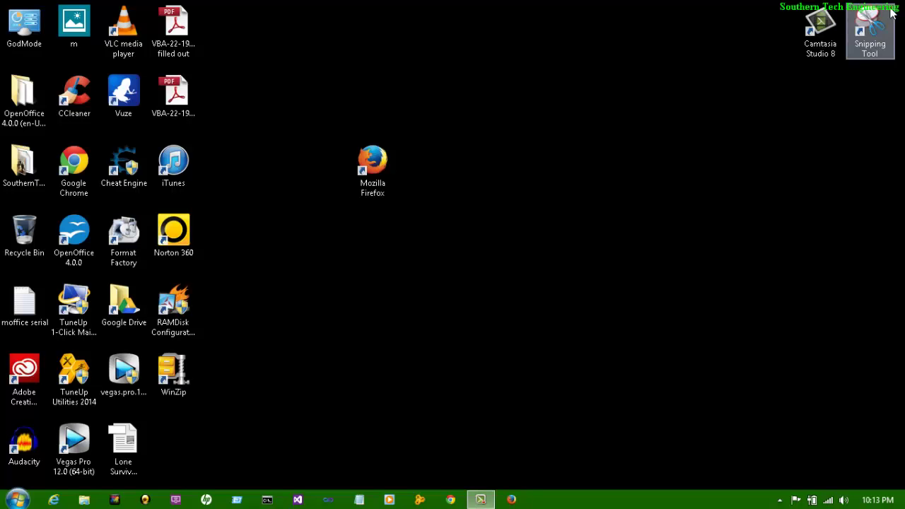
double_click(376, 188)
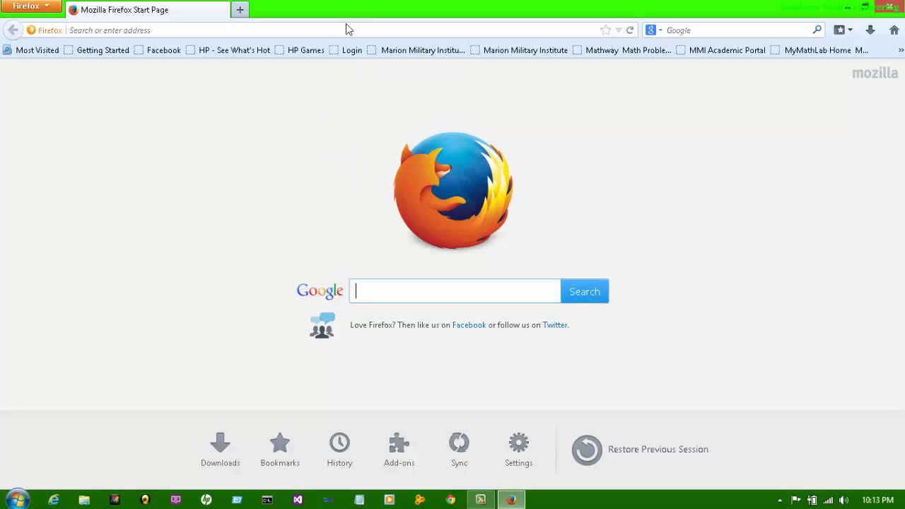
Step: Load youtube.com from the address bar using the 'yout' autocomplete
left_click(338, 30)
type("y")
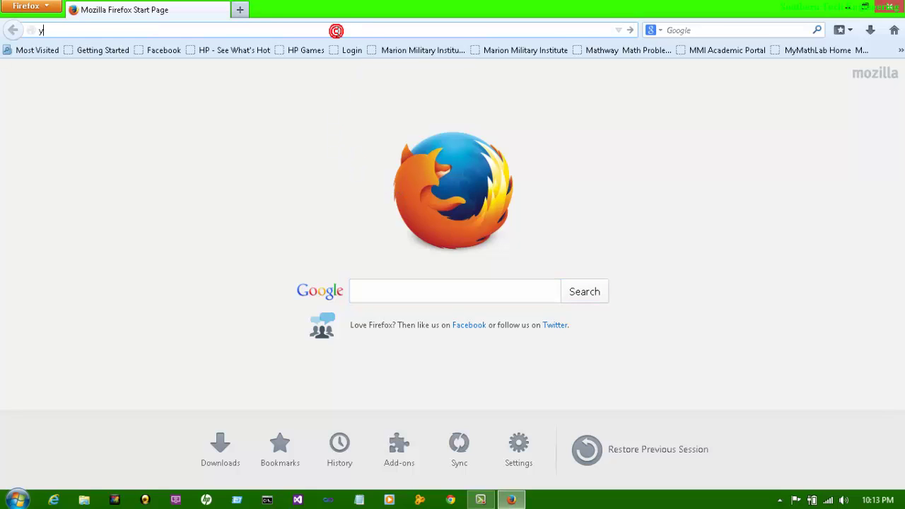
type("outube.com")
key("Return")
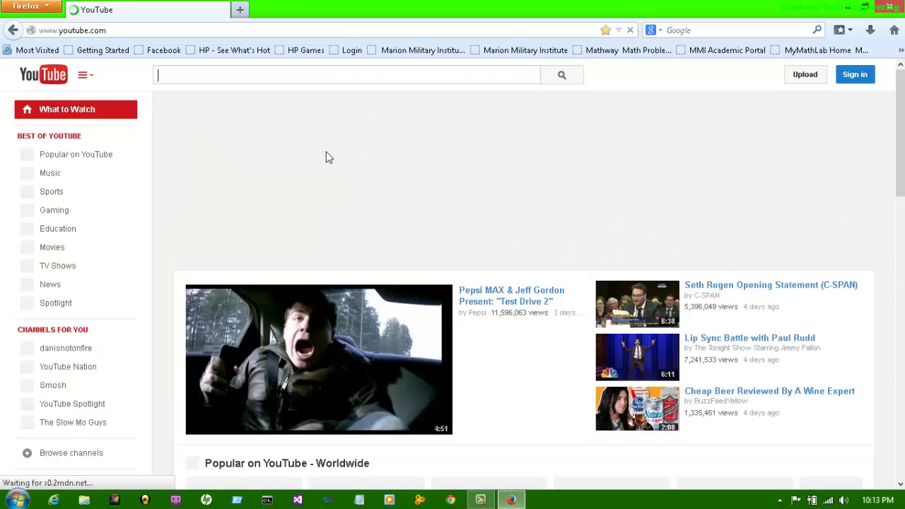
left_click(174, 31)
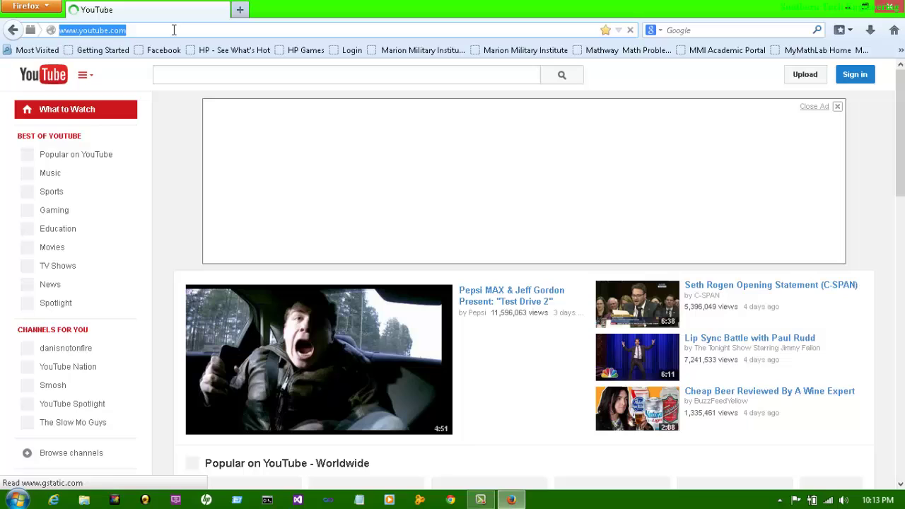
key("BackSpace")
type("w")
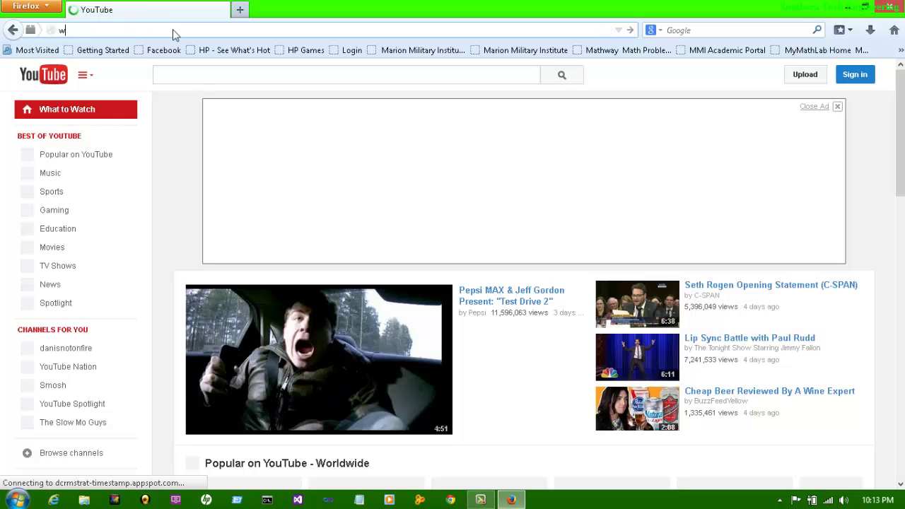
type("ww.")
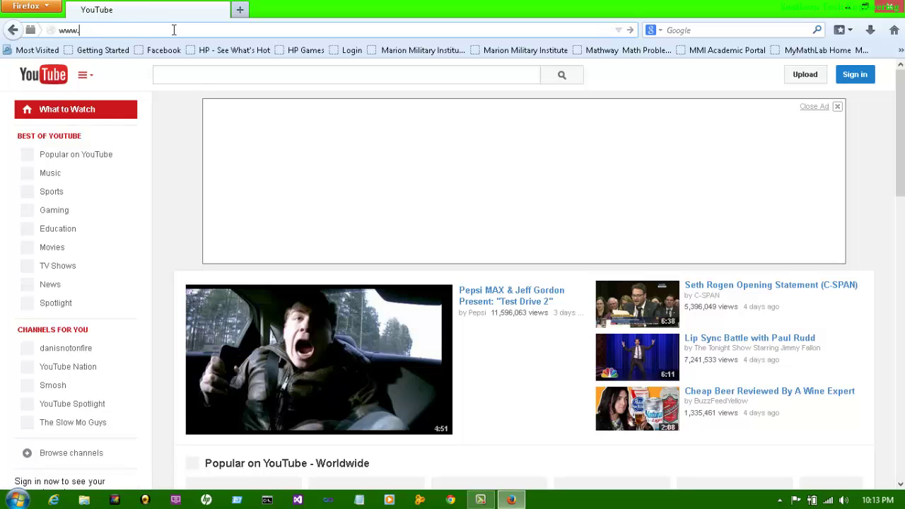
type("south")
type("ern")
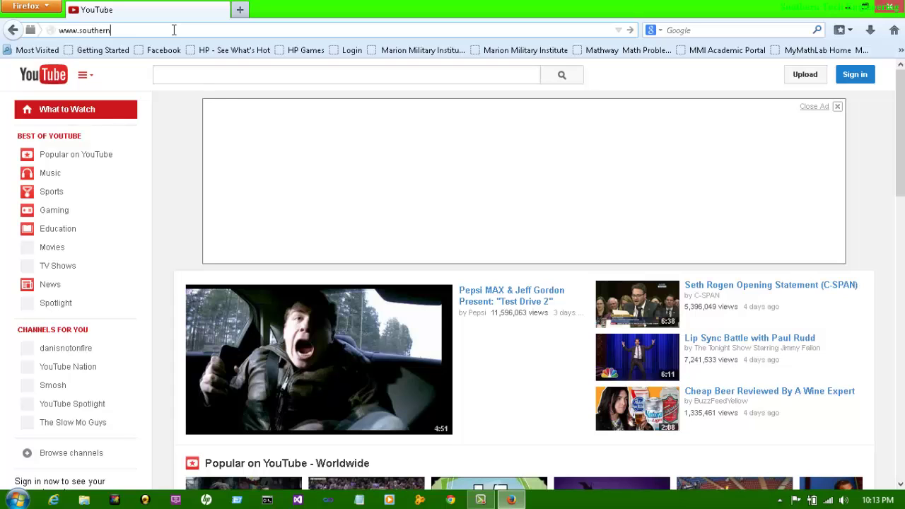
type("tech")
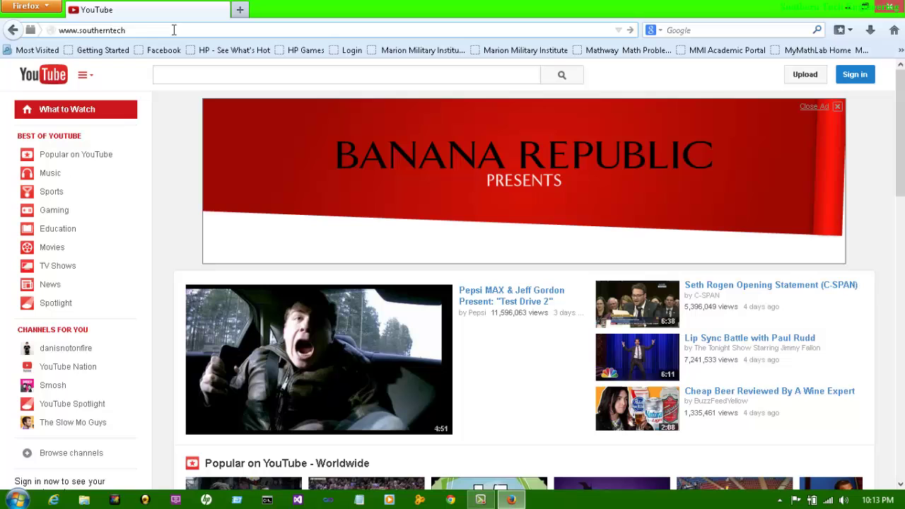
type("engin")
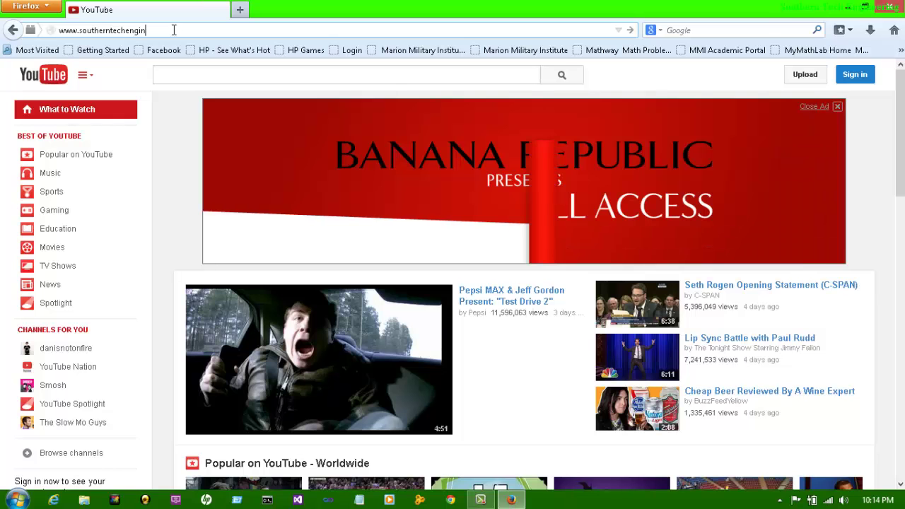
type("eering")
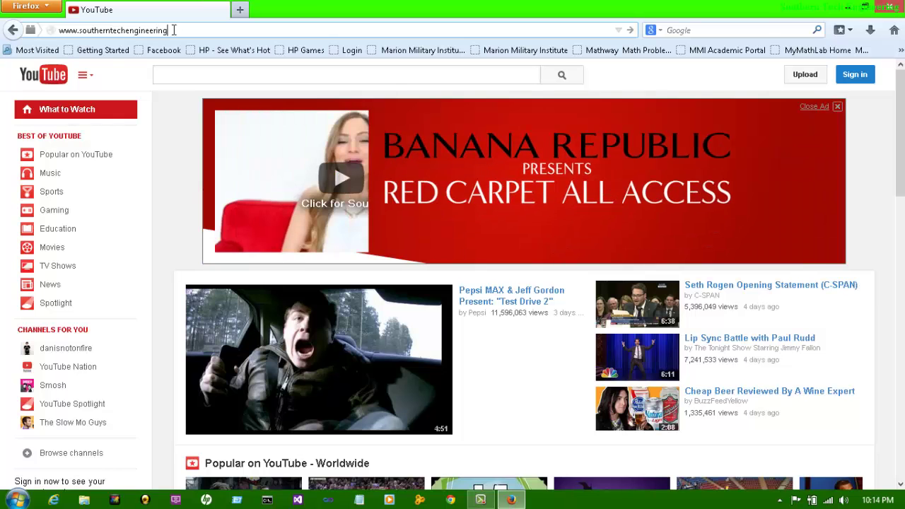
type(".tk")
key("Return")
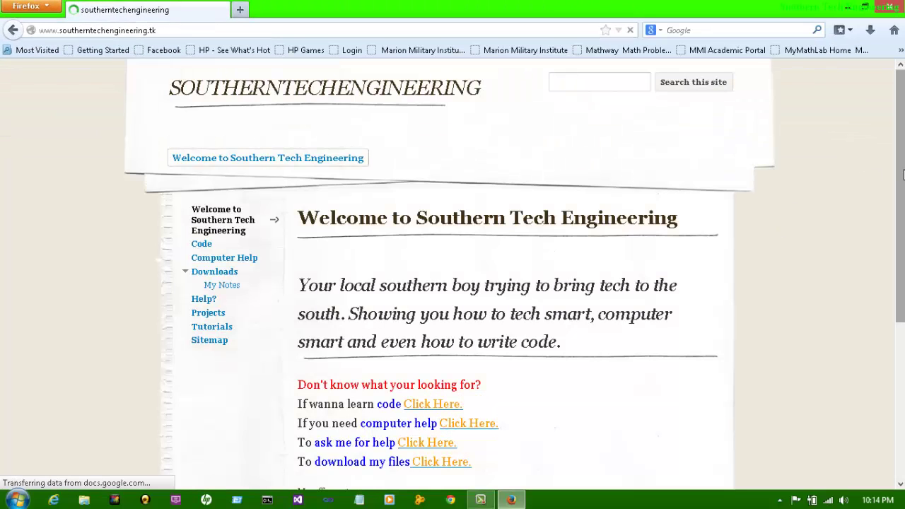
scroll(901, 176, "down", 2)
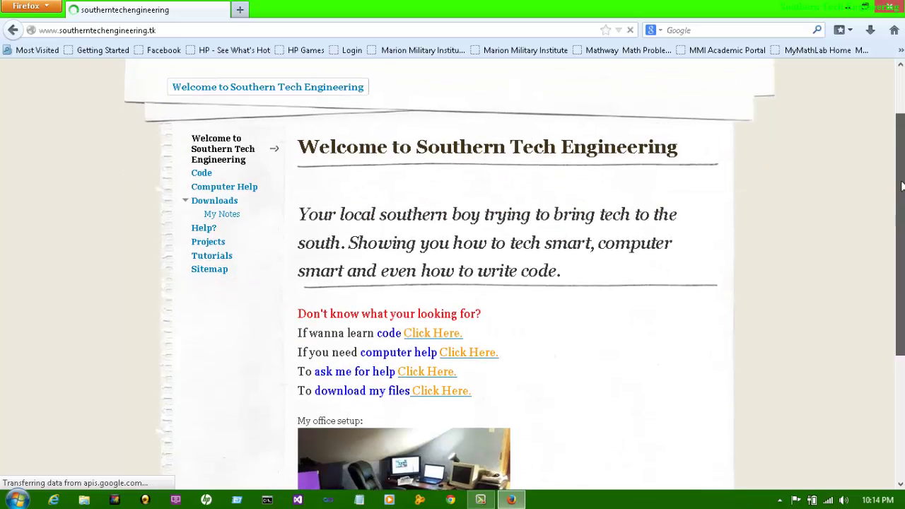
scroll(448, 282, "down", 5)
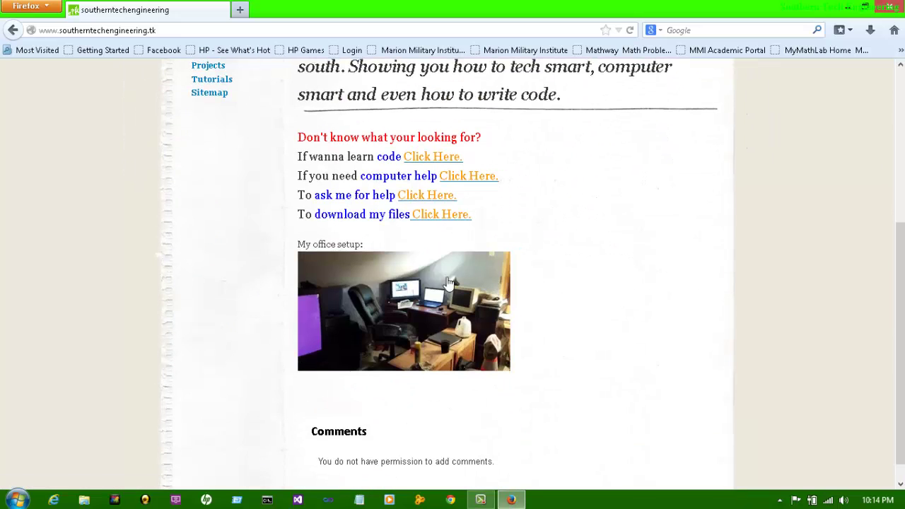